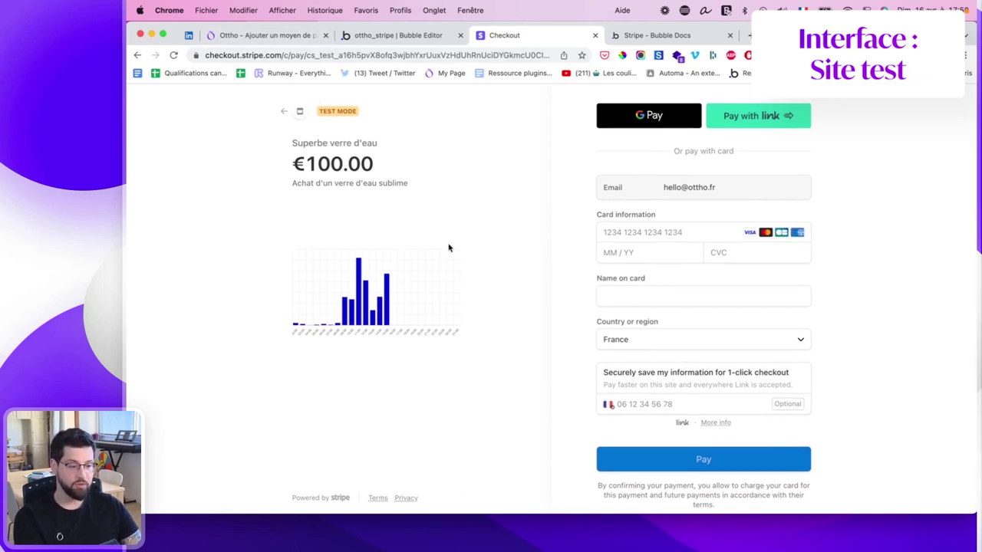
pyautogui.hotkey('ctrl', 'Right')
pyautogui.hotkey('ctrl', 'Left')
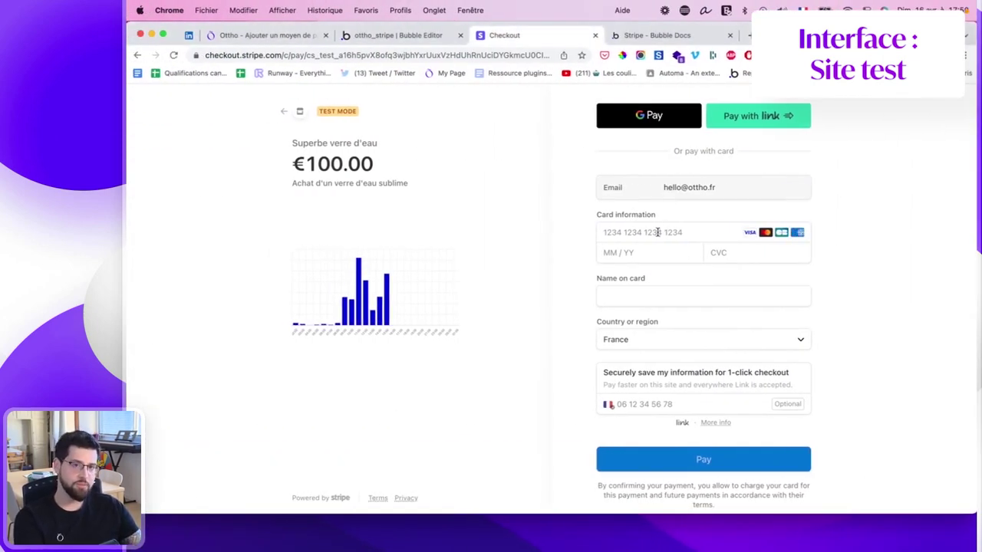
pyautogui.click(506, 57)
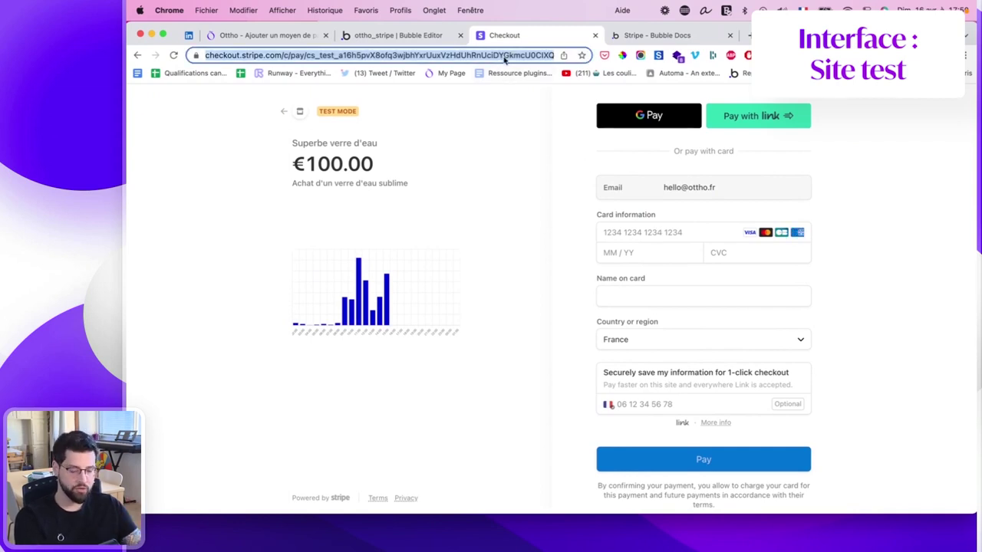
pyautogui.write('4242424242424242')
pyautogui.press('super+a')
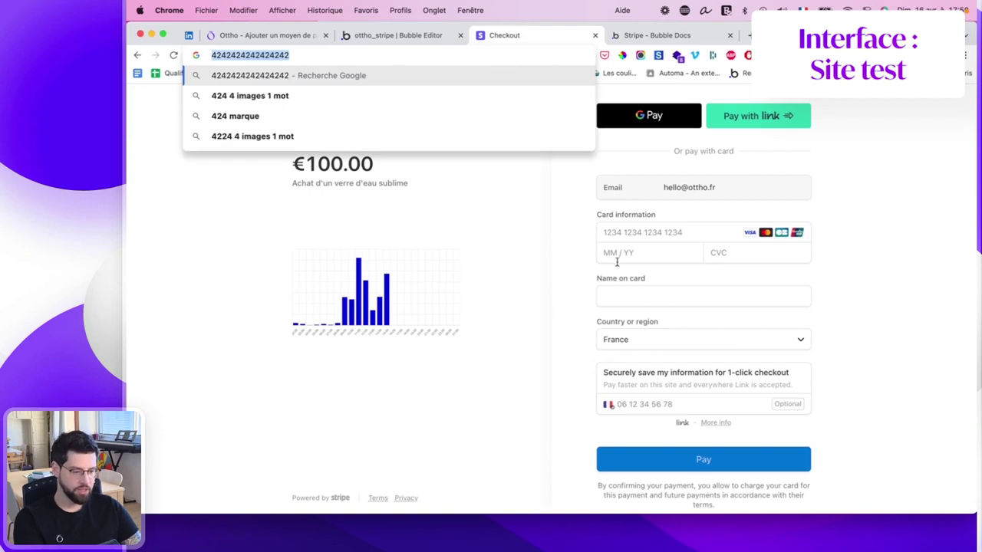
pyautogui.click(624, 232)
pyautogui.press('super+v')
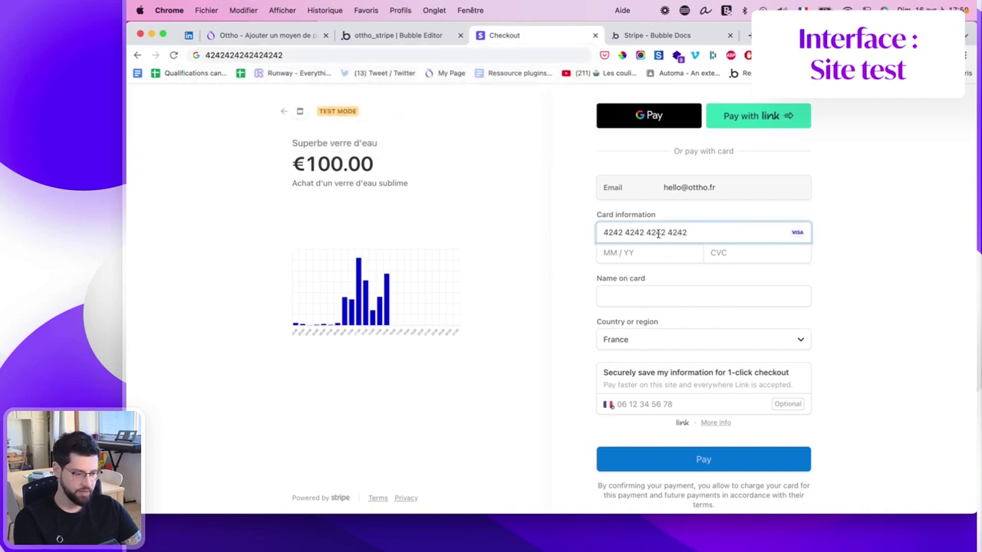
pyautogui.click(649, 254)
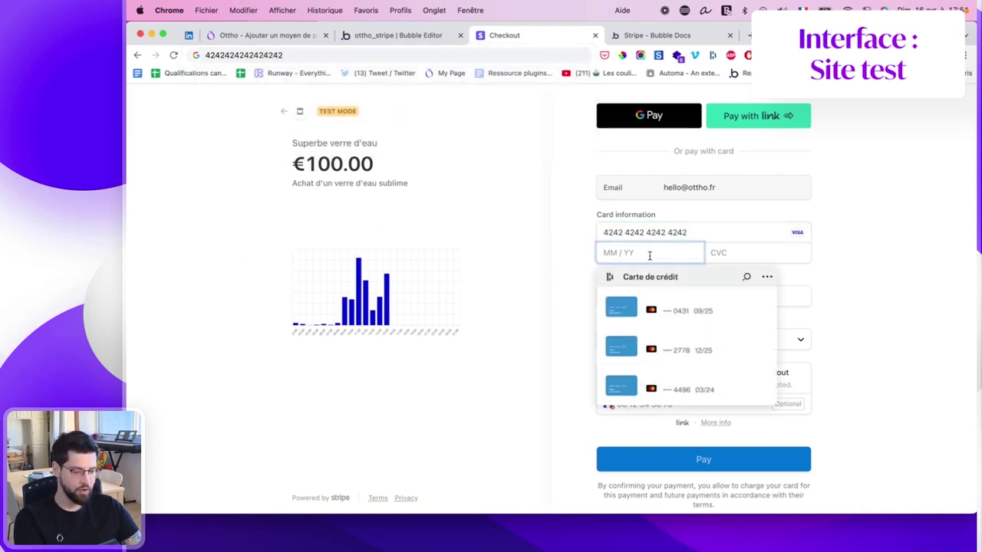
pyautogui.write('12')
pyautogui.write('14')
pyautogui.click(714, 253)
pyautogui.write('123')
# Enter the cardholder's name, correcting its typos, and submit the €100.00 test payment.
pyautogui.click(625, 298)
pyautogui.write('chalre')
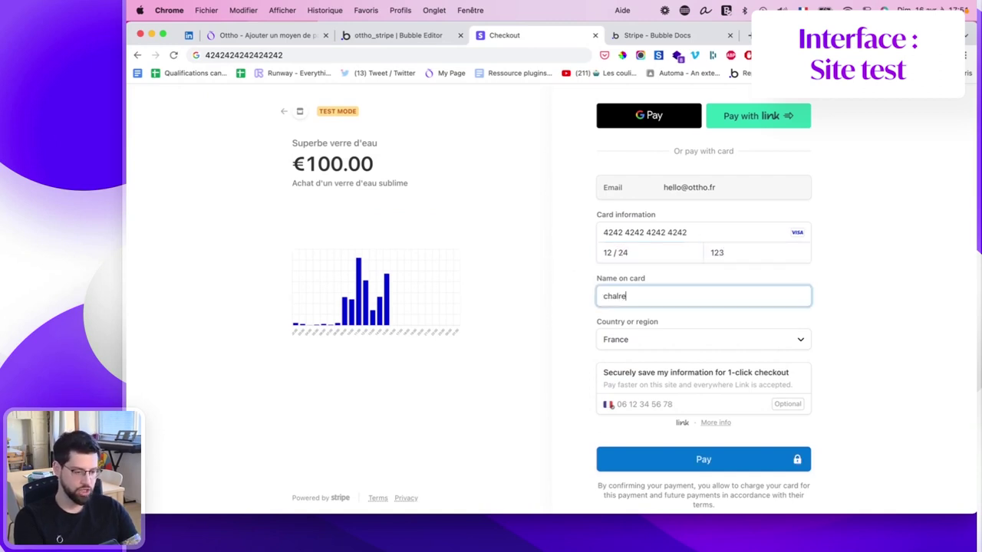
pyautogui.press('BackSpace')
pyautogui.press('BackSpace')
pyautogui.press('BackSpace')
pyautogui.write('rles coutube')
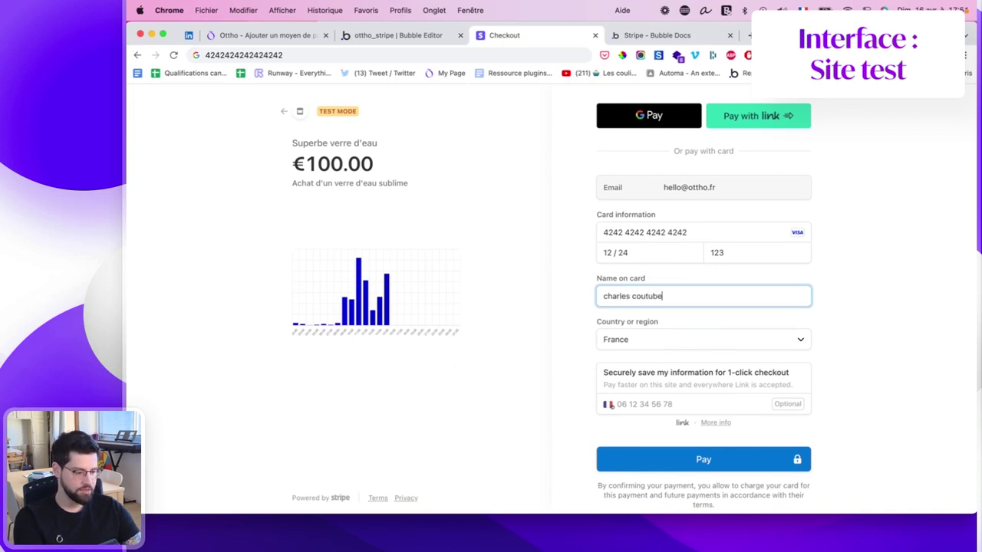
pyautogui.click(718, 284)
pyautogui.click(655, 296)
pyautogui.press('BackSpace')
pyautogui.press('BackSpace')
pyautogui.write('re')
pyautogui.click(846, 335)
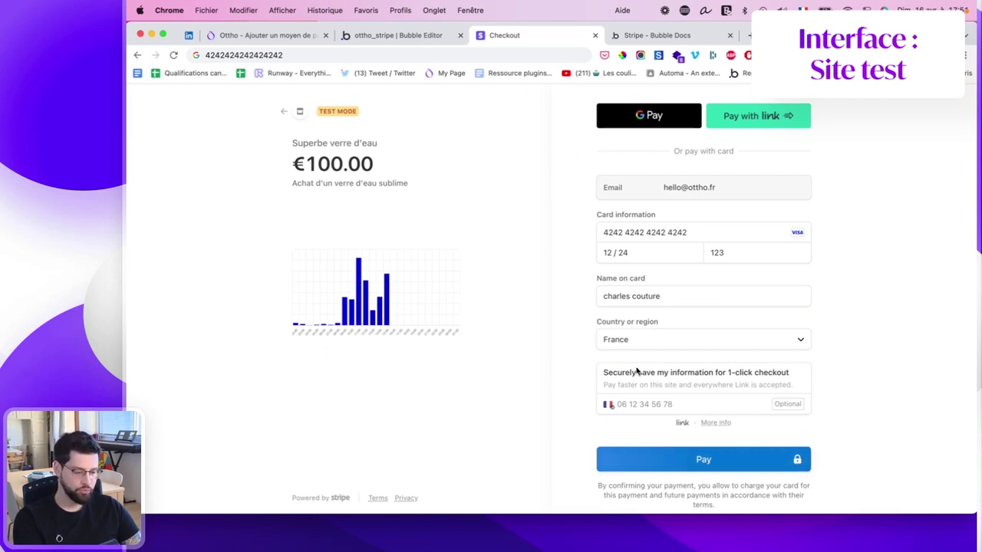
pyautogui.click(640, 459)
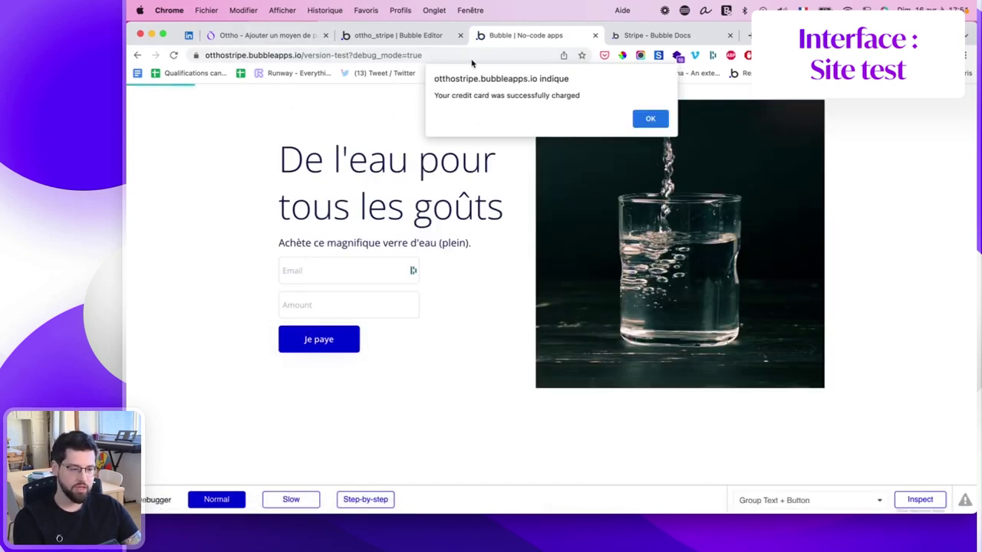
# Confirm the €100.00 'Achat d'un verre d'eau sublime' payment shows as succeeded in Stripe Payments.
pyautogui.click(650, 120)
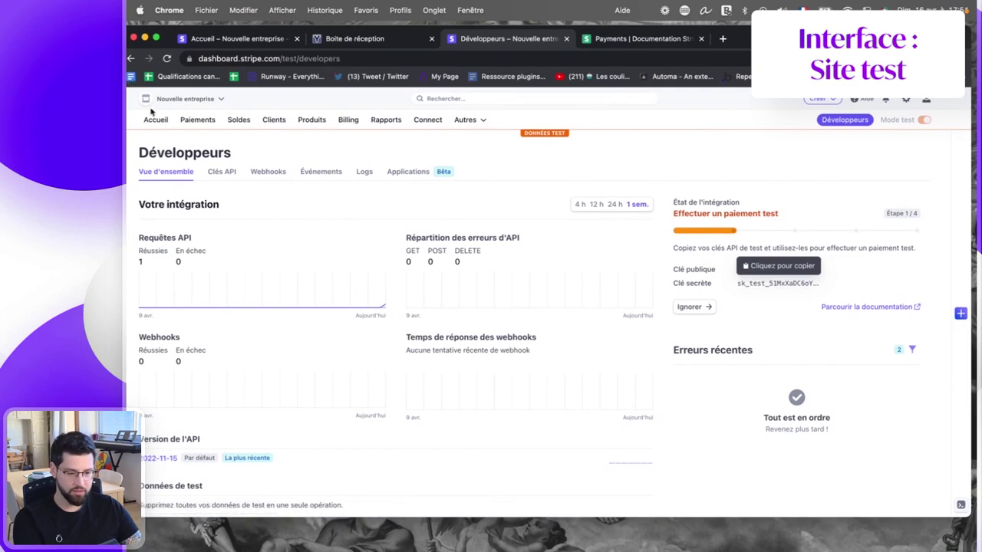
pyautogui.click(156, 120)
pyautogui.click(198, 121)
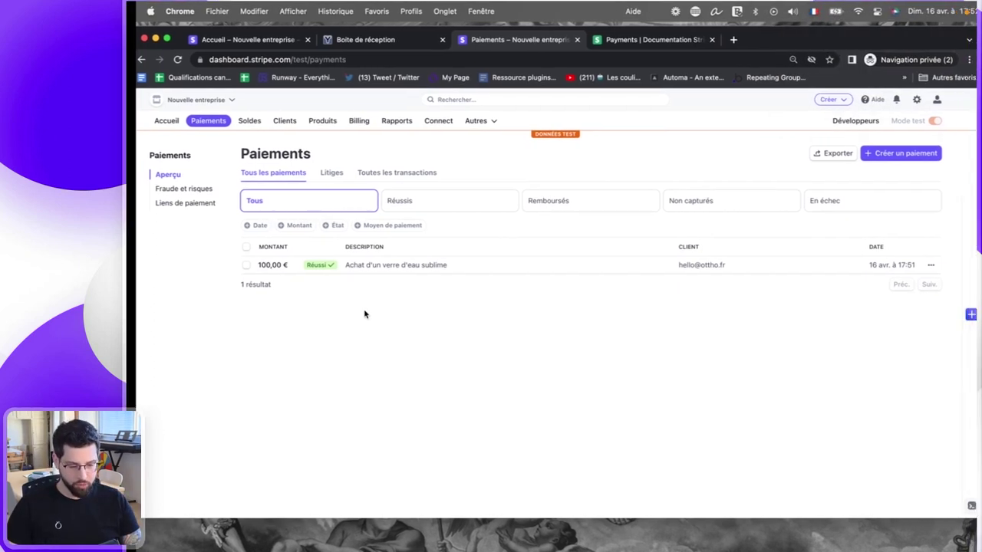
pyautogui.hotkey('ctrl', 'Left')
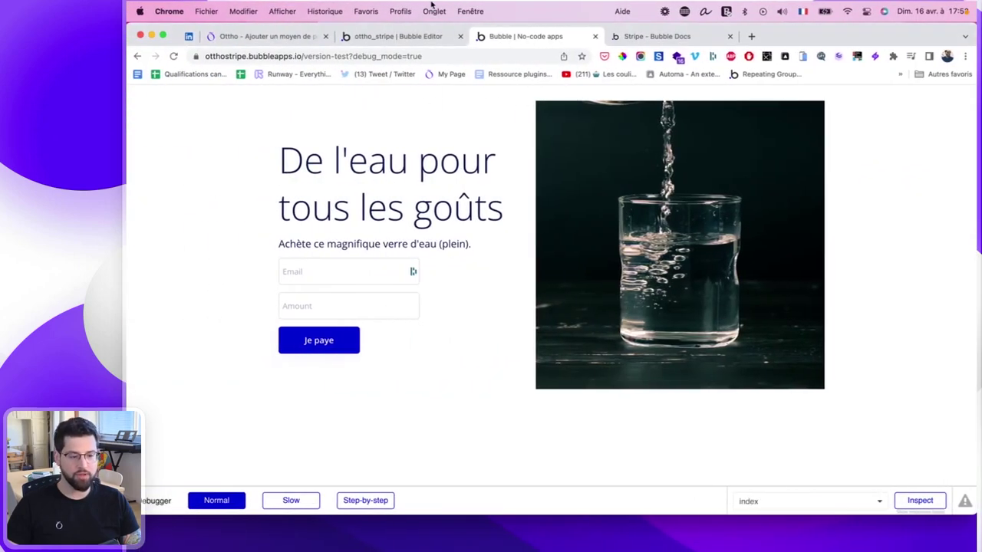
# In the Bubble editor, create a new data type named 'paiement'.
pyautogui.click(407, 36)
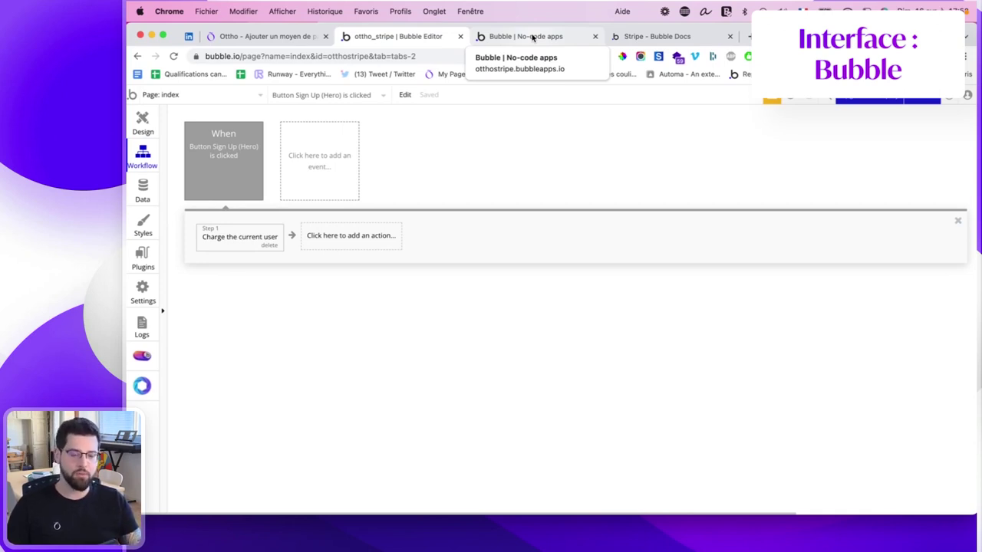
pyautogui.click(146, 117)
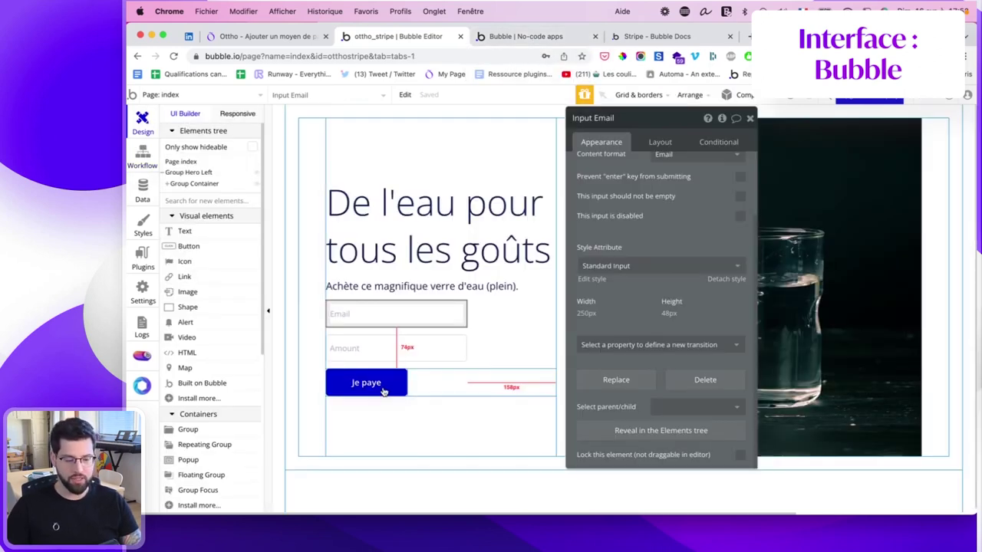
pyautogui.click(379, 388)
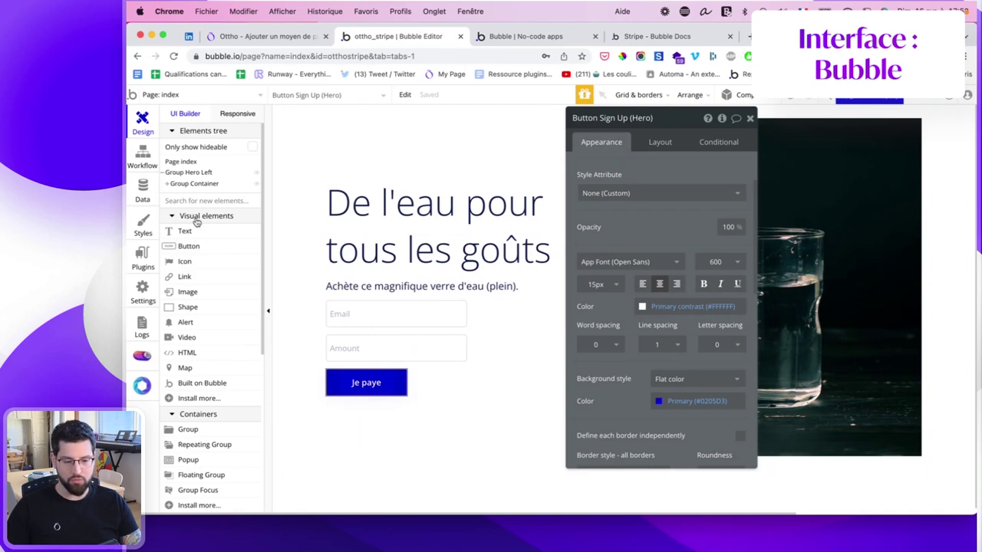
pyautogui.click(142, 192)
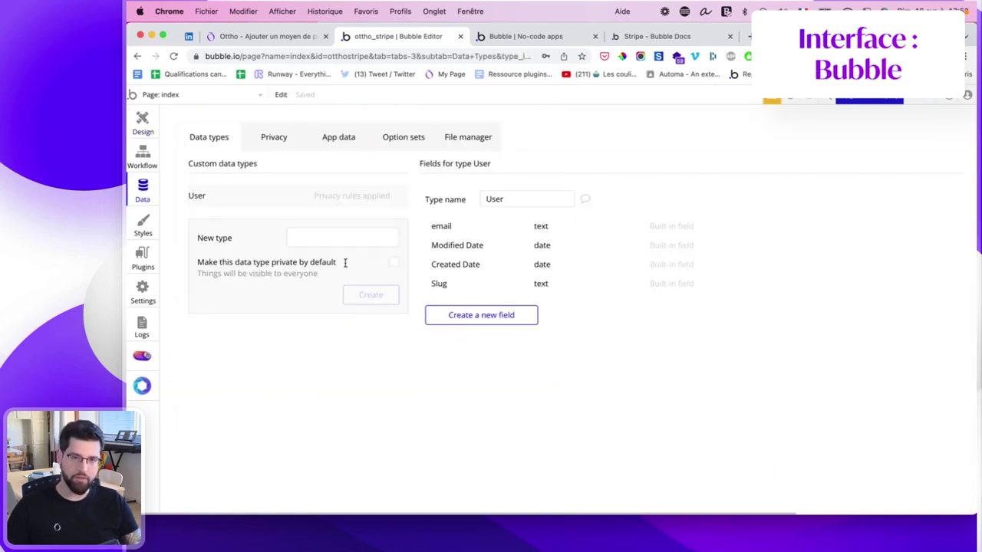
pyautogui.click(348, 239)
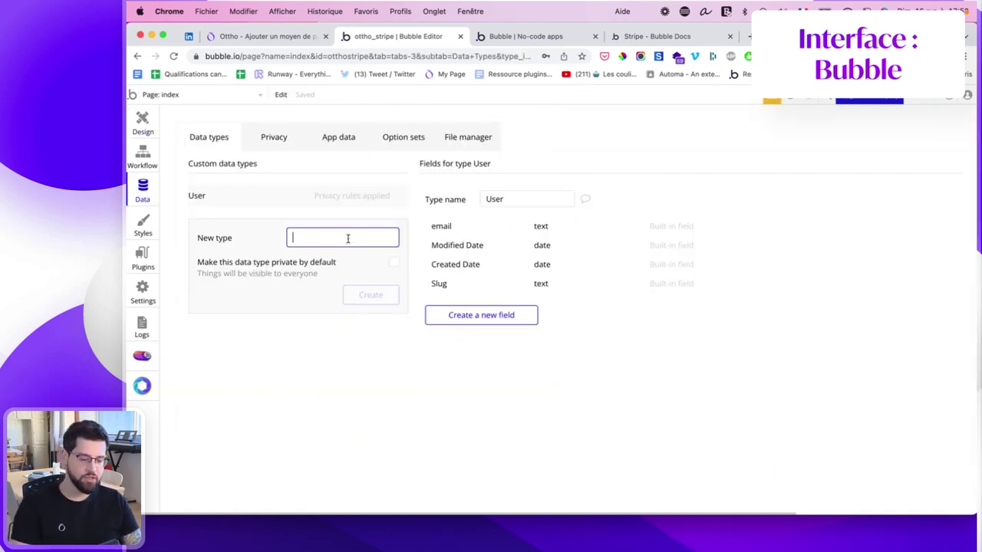
pyautogui.write('paiement')
pyautogui.click(384, 295)
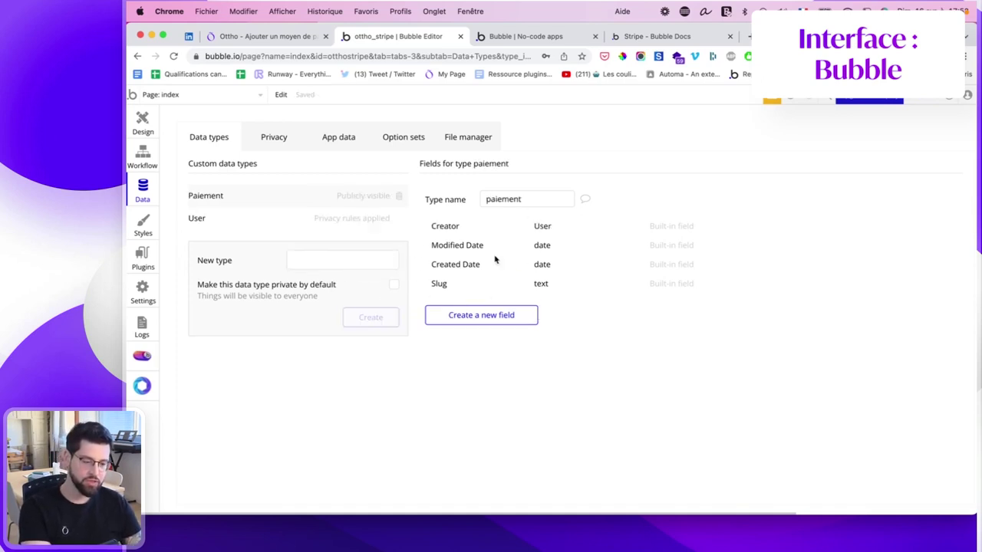
# Add a text field to paiement and name it email_user.
pyautogui.click(481, 314)
pyautogui.write('emai')
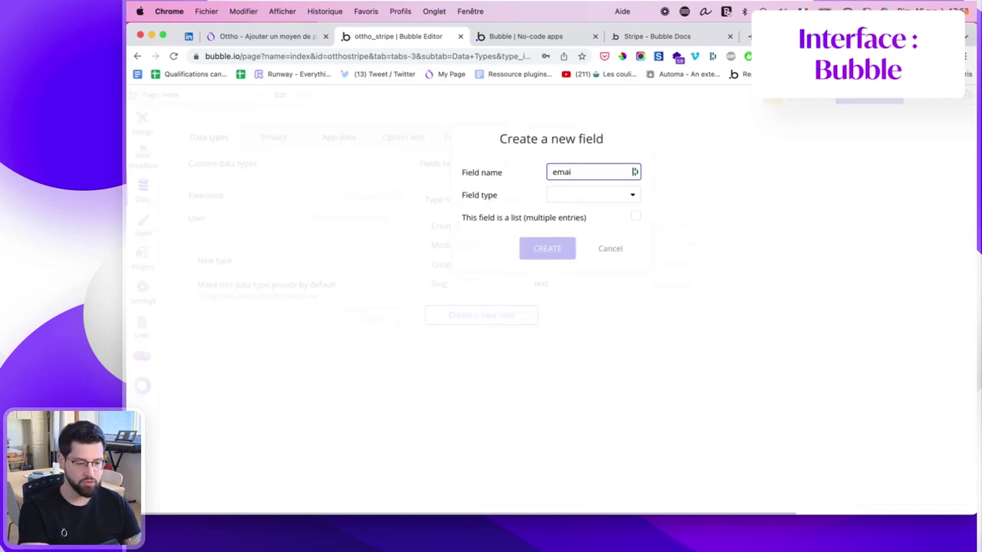
pyautogui.click(571, 196)
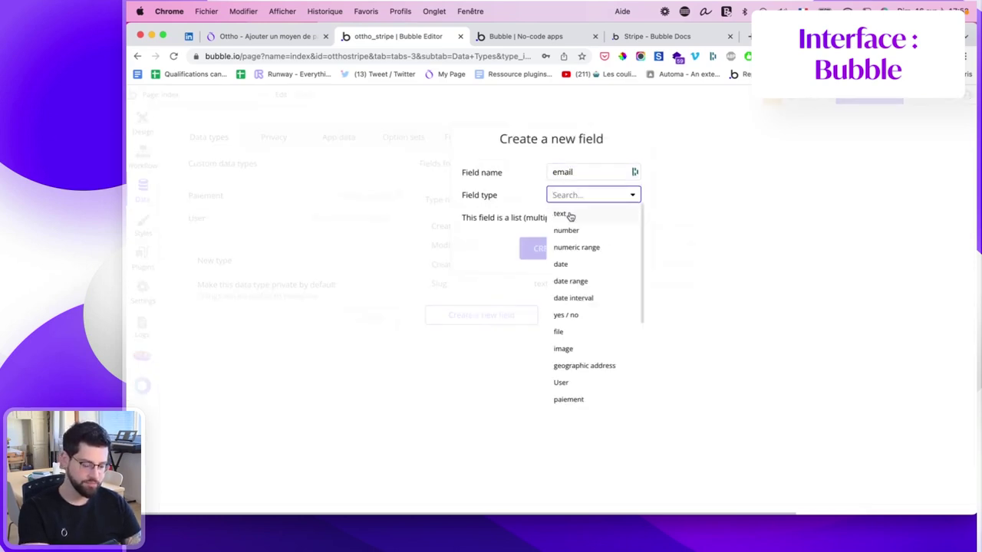
pyautogui.click(572, 215)
pyautogui.click(550, 245)
pyautogui.click(468, 227)
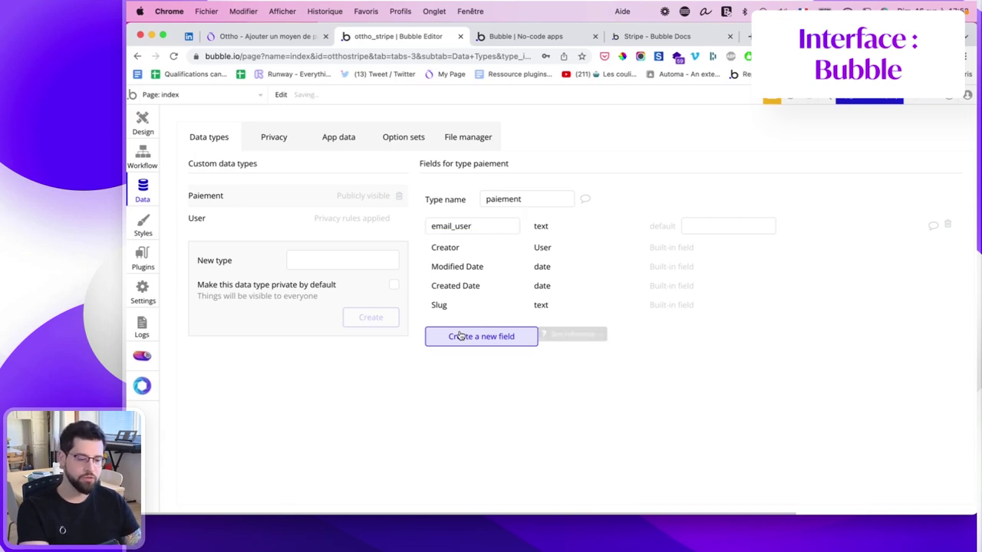
# Add a text field named 'produit' to the paiement type.
pyautogui.click(460, 336)
pyautogui.click(586, 174)
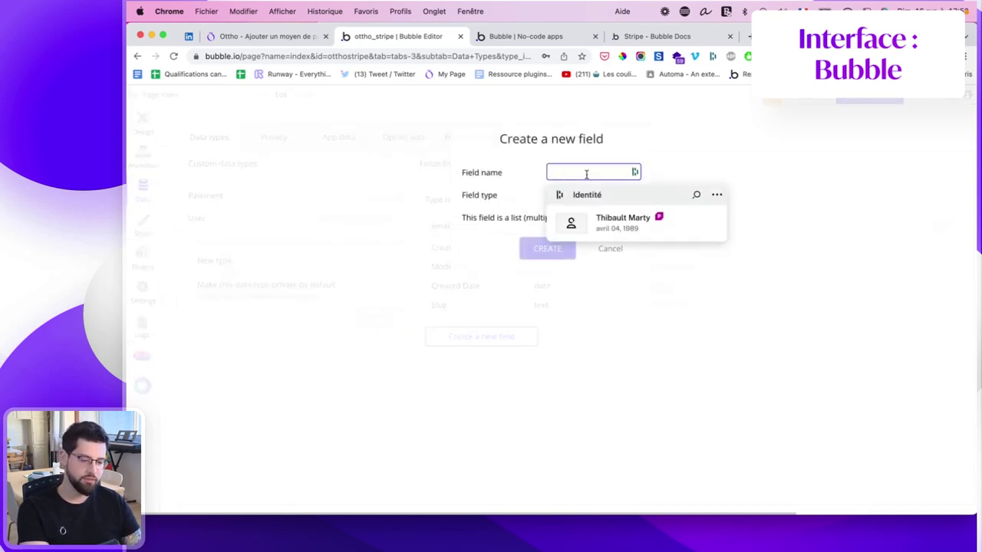
pyautogui.write('produi')
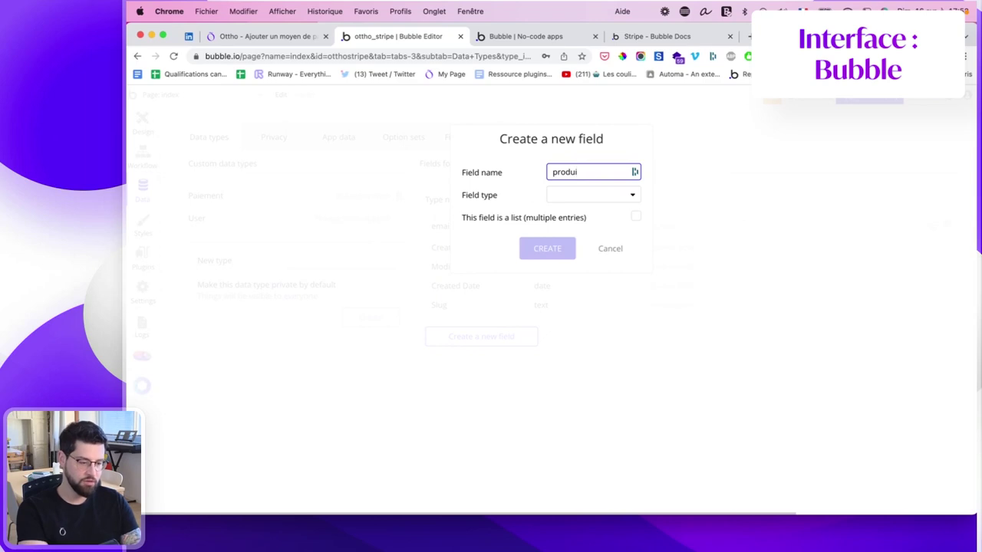
pyautogui.click(587, 198)
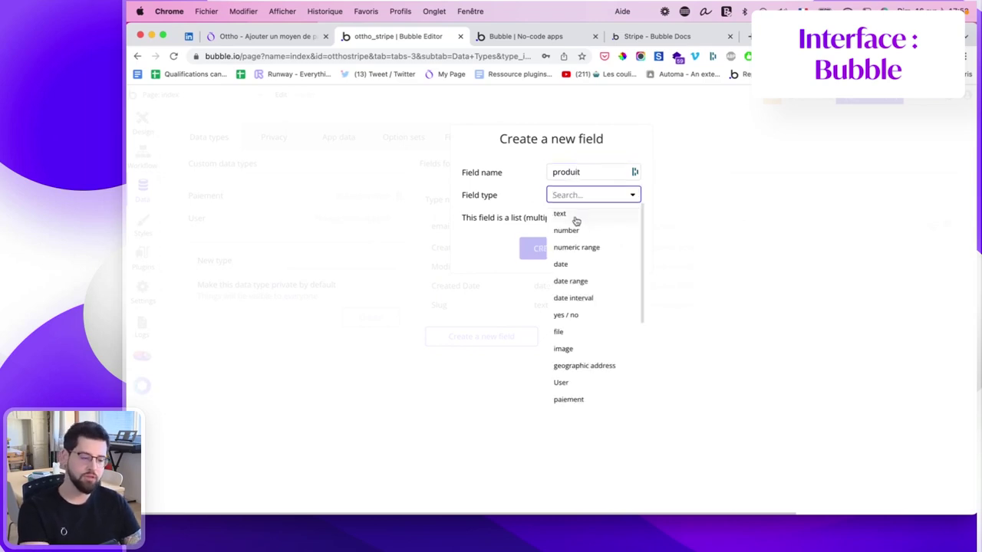
pyautogui.click(575, 217)
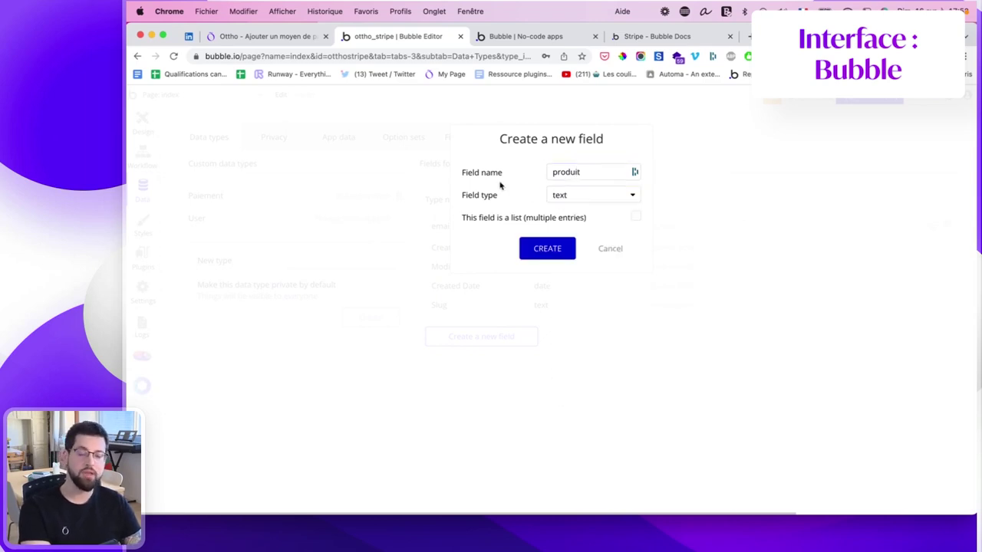
pyautogui.click(560, 252)
# Add a number field named 'montant' to the paiement type.
pyautogui.click(497, 358)
pyautogui.write('montant')
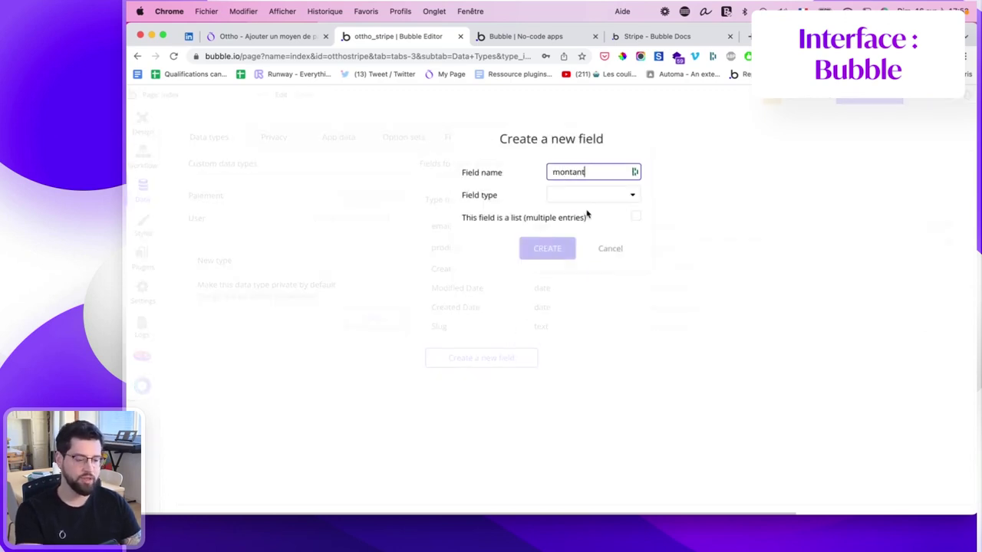
pyautogui.click(588, 198)
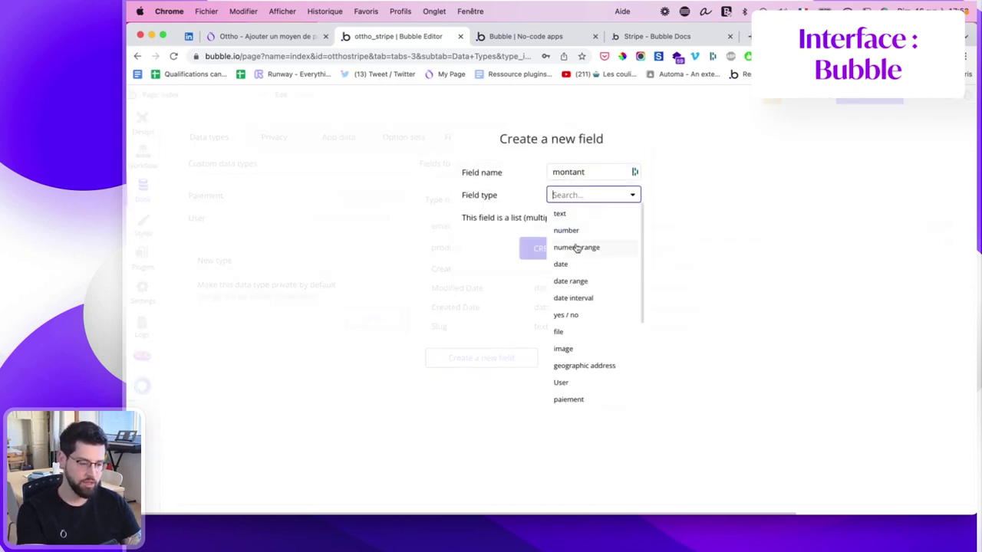
pyautogui.scroll(-3, 574, 336)
pyautogui.scroll(3, 568, 340)
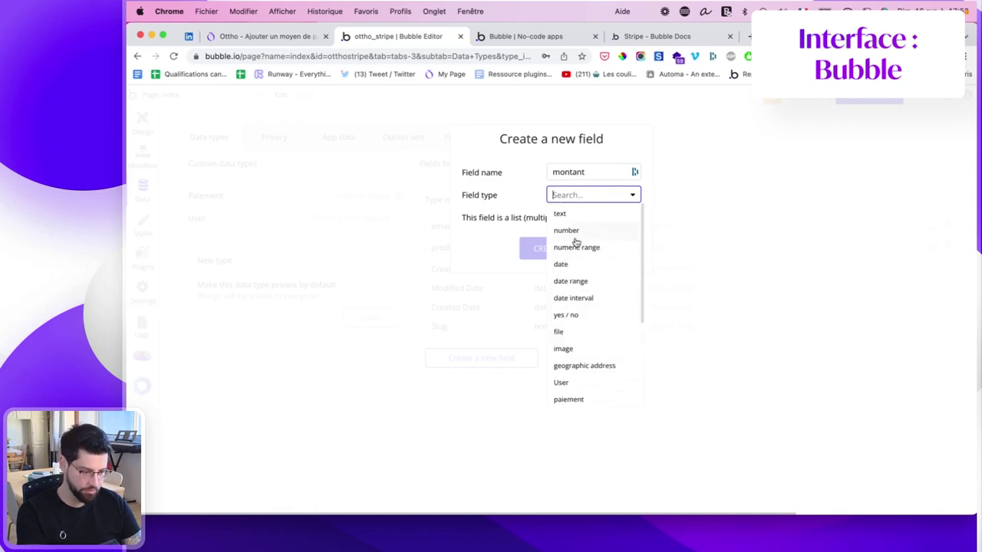
pyautogui.click(573, 232)
pyautogui.click(577, 194)
pyautogui.scroll(-5, 583, 307)
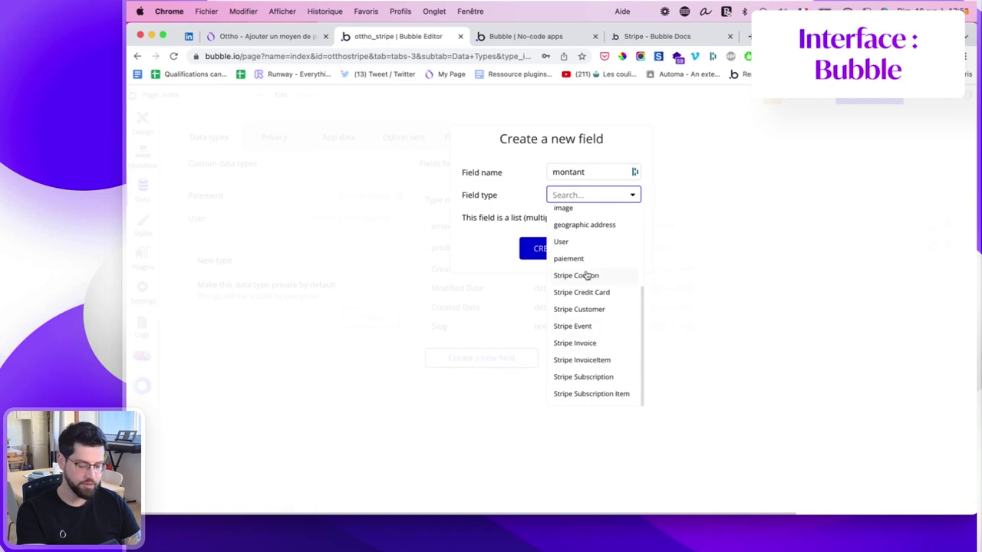
pyautogui.click(541, 248)
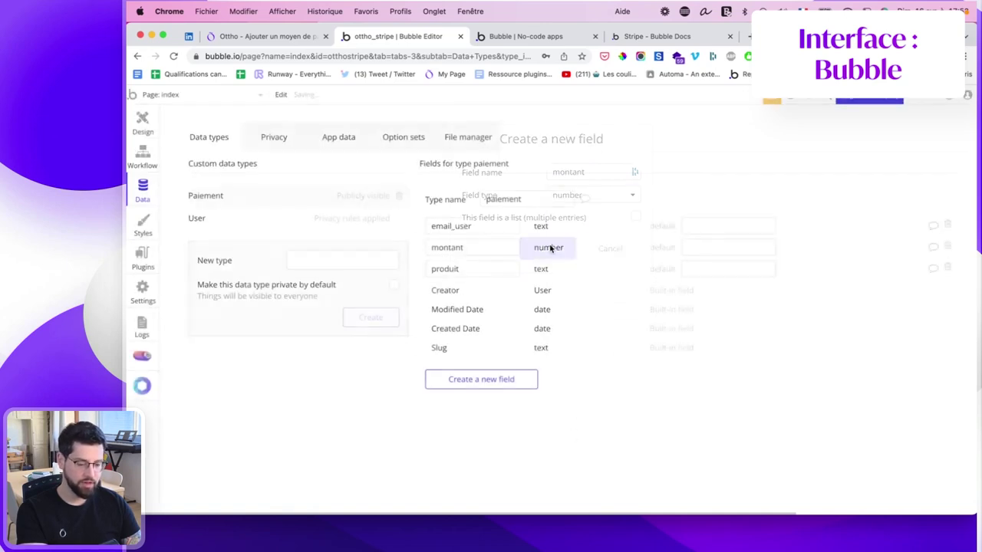
# Cancel the extra new field and return to the page design.
pyautogui.click(478, 380)
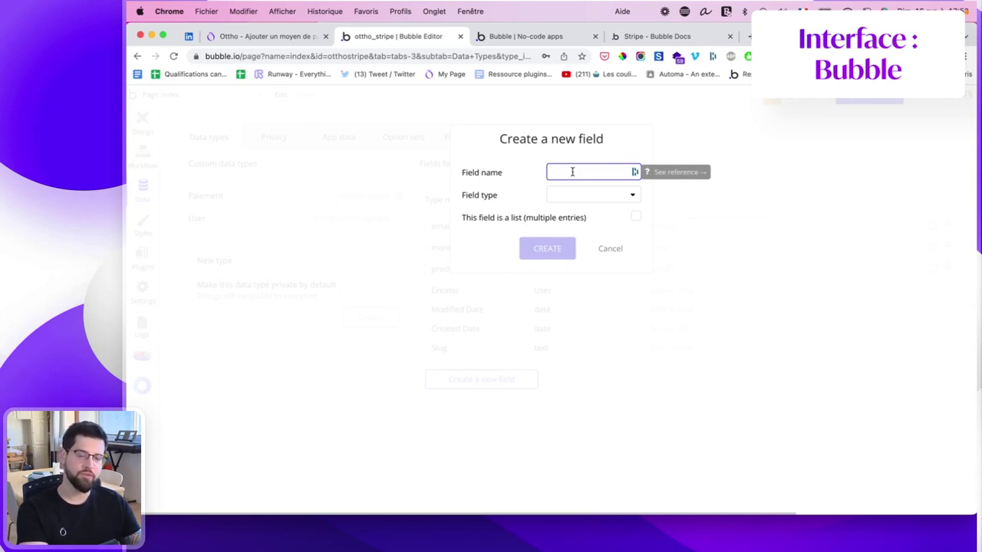
pyautogui.click(575, 196)
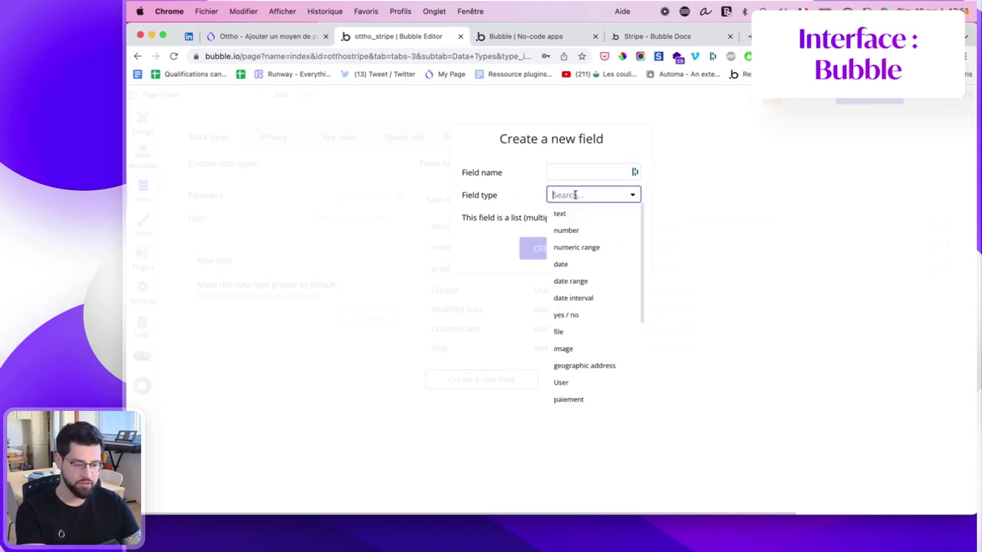
pyautogui.scroll(-3, 587, 307)
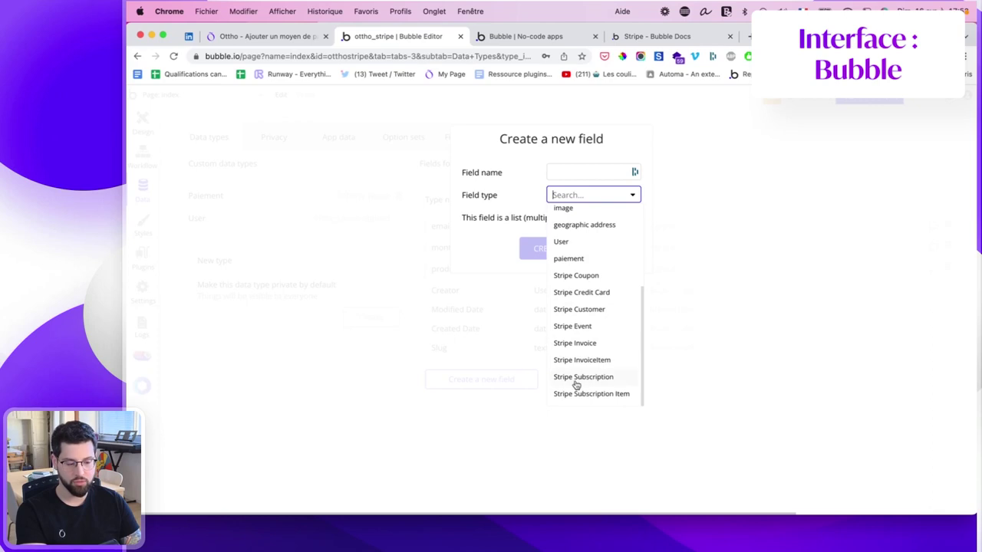
pyautogui.click(545, 263)
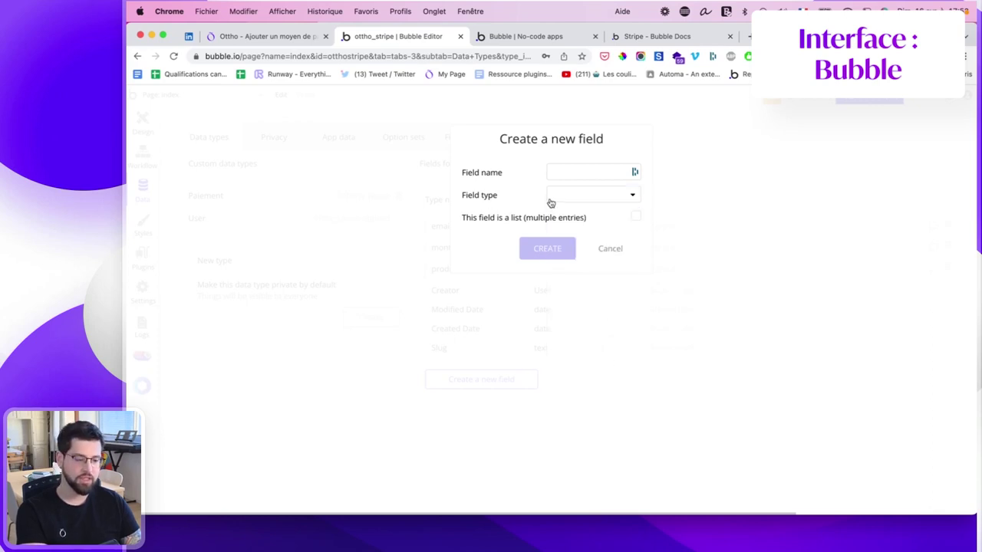
pyautogui.click(599, 248)
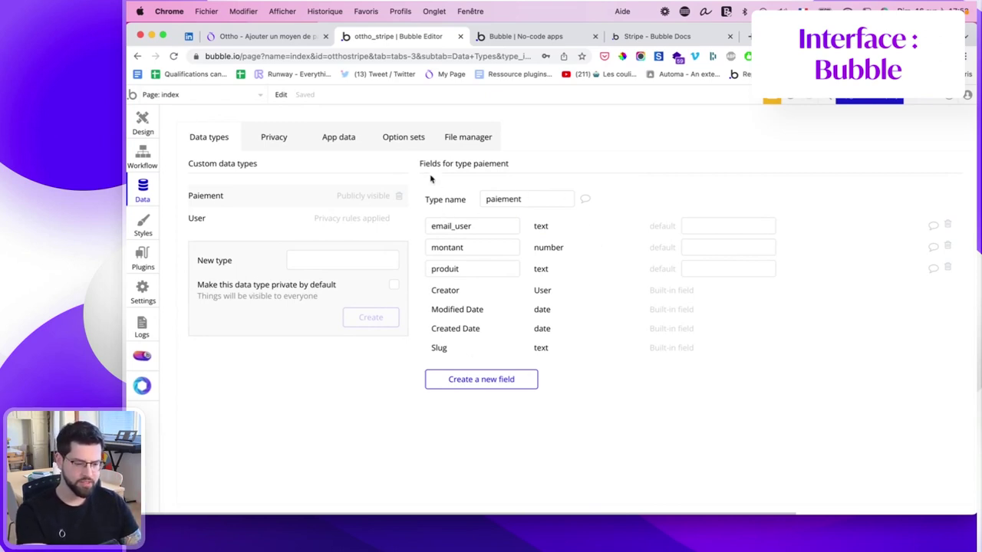
pyautogui.click(142, 123)
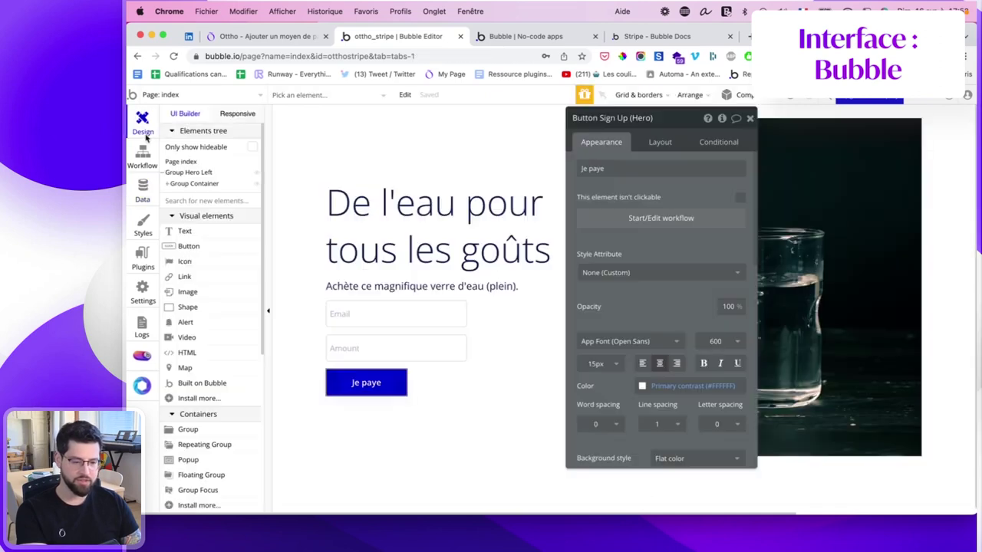
# Add a 'Create a new thing' paiement action after the charge step, listing all fields.
pyautogui.click(142, 157)
pyautogui.click(226, 233)
pyautogui.click(322, 244)
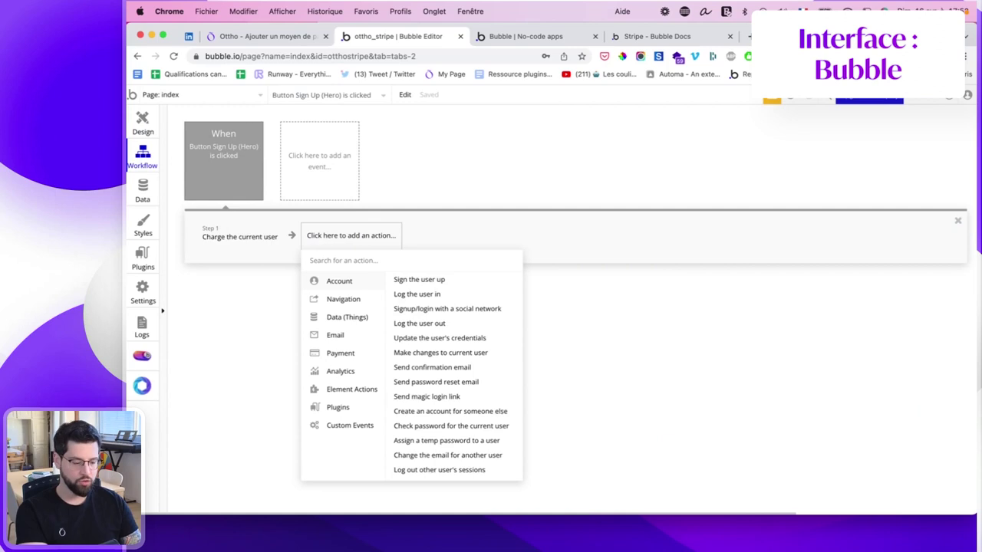
pyautogui.write('make')
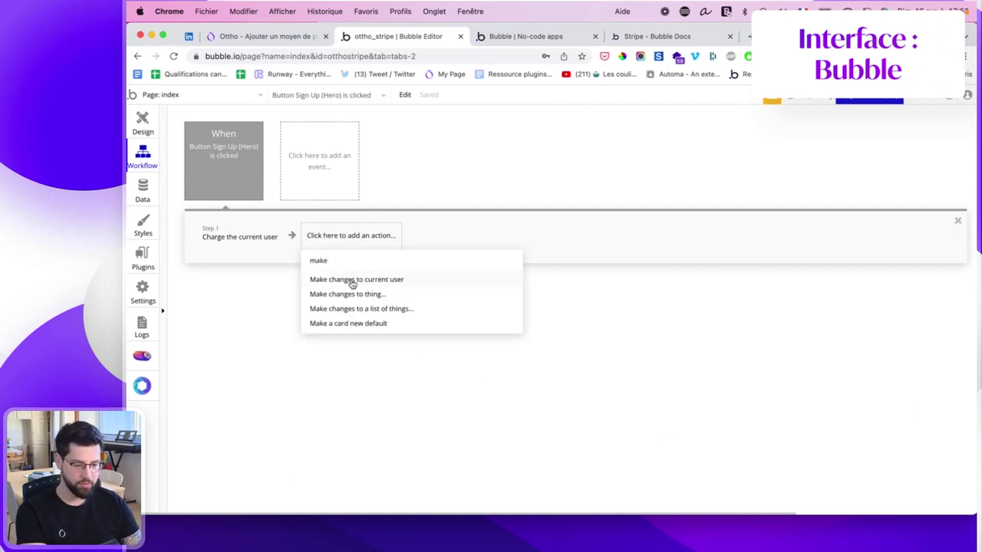
pyautogui.press('BackSpace')
pyautogui.press('BackSpace')
pyautogui.press('BackSpace')
pyautogui.press('BackSpace')
pyautogui.write('create')
pyautogui.click(345, 292)
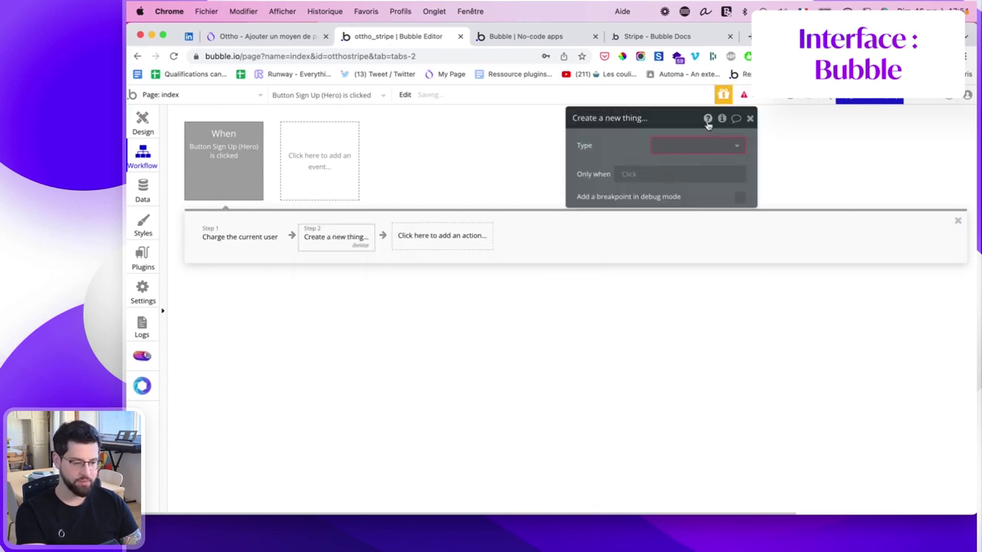
pyautogui.click(697, 147)
pyautogui.click(682, 161)
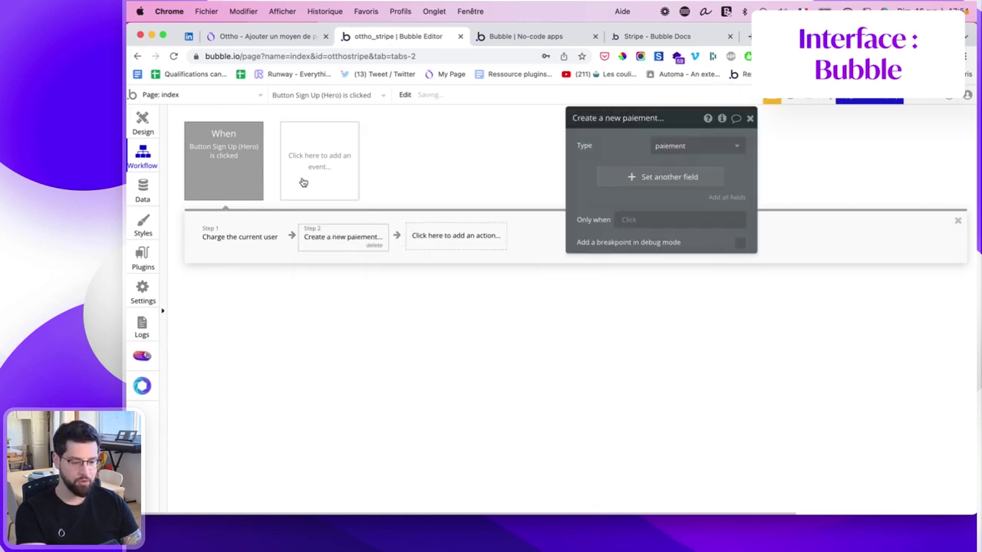
pyautogui.click(727, 198)
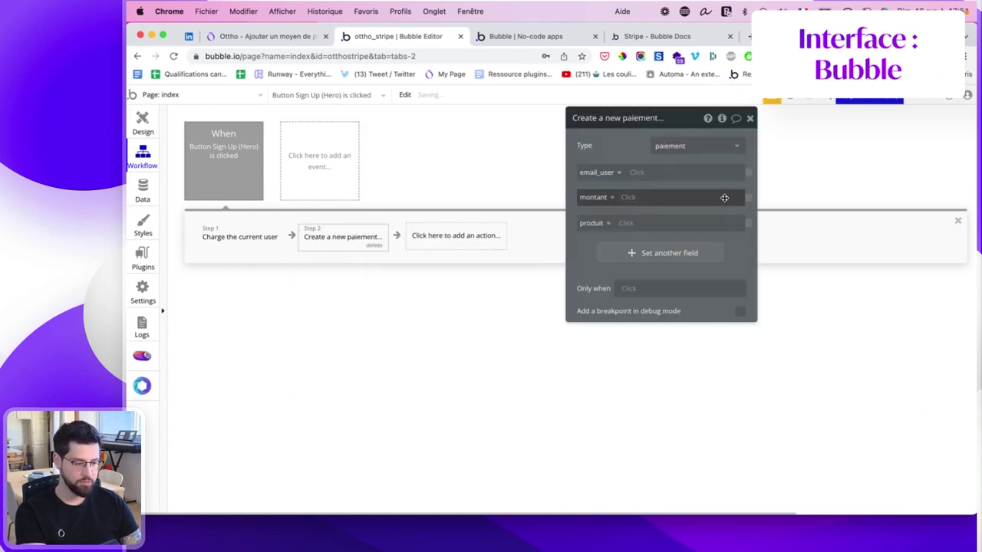
# Set email_user to the charge's email, montant to its Amount, and produit to 'verre d'eau'.
pyautogui.click(640, 171)
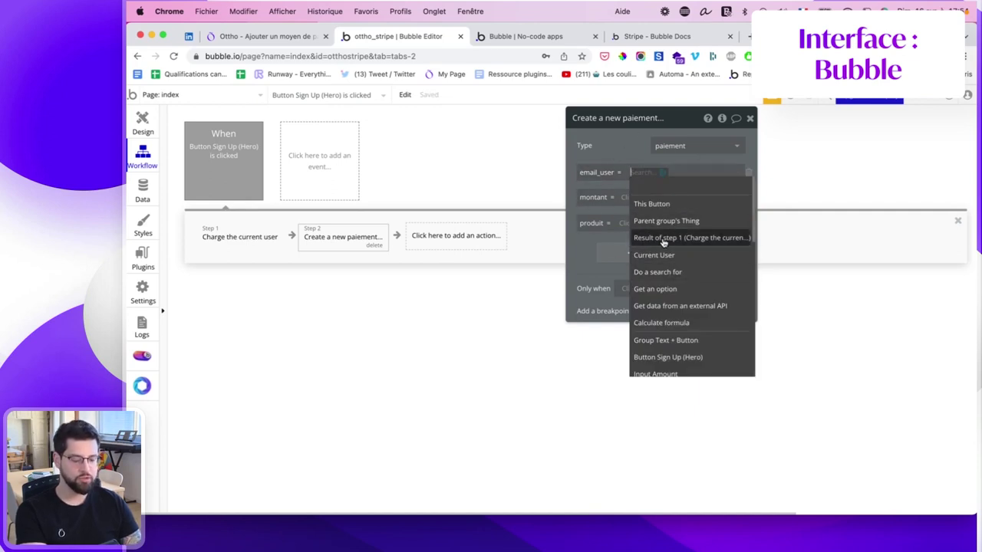
pyautogui.moveTo(664, 243)
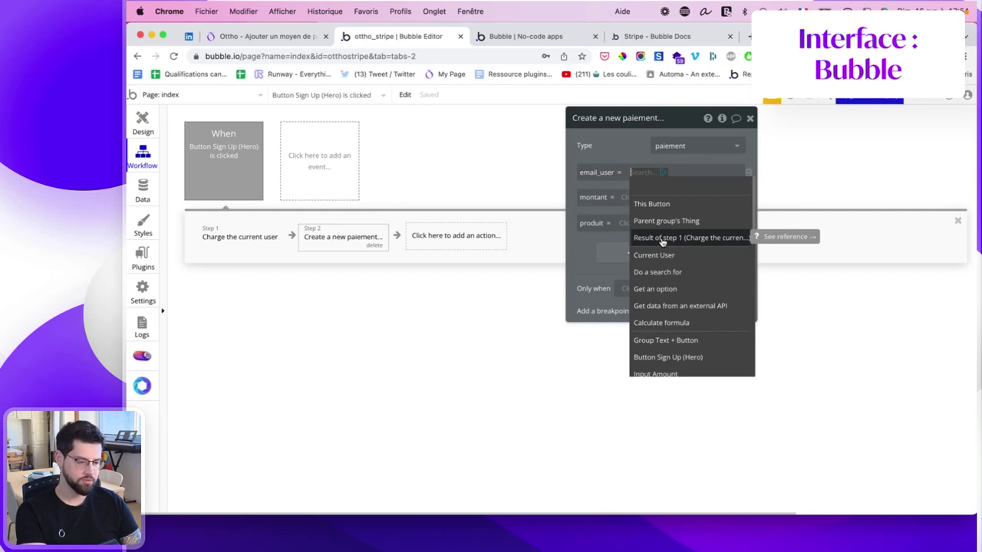
pyautogui.click(662, 239)
pyautogui.write('email')
pyautogui.click(650, 195)
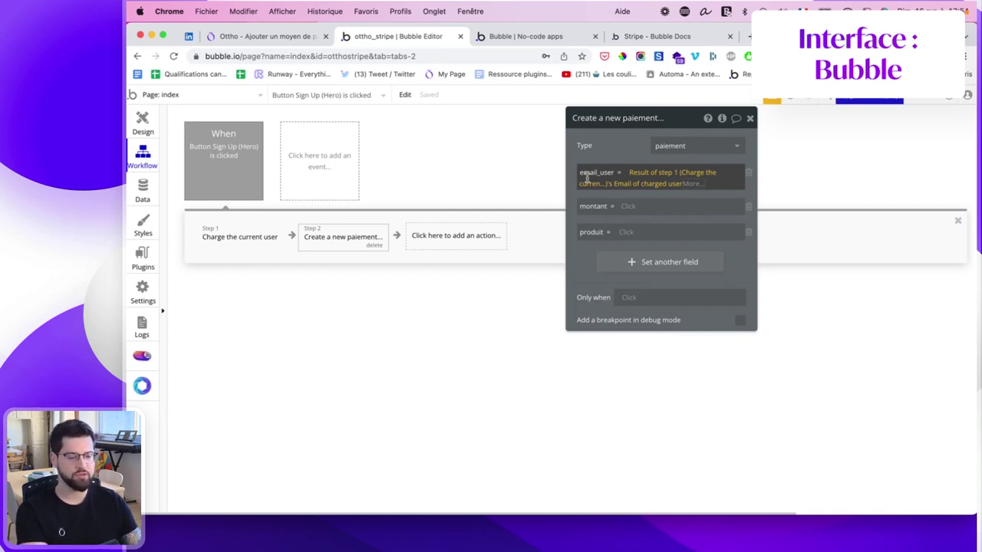
pyautogui.click(624, 207)
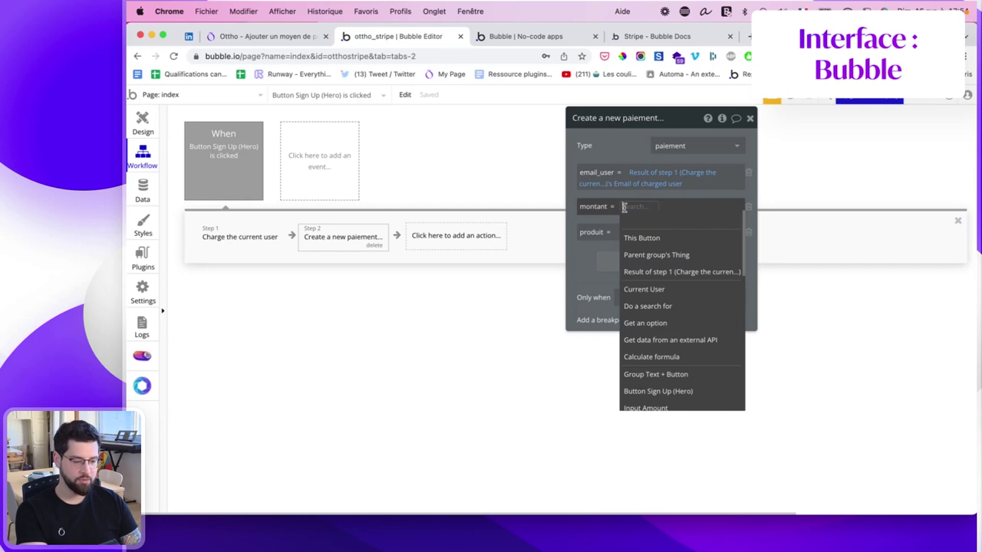
pyautogui.scroll(-1, 636, 230)
pyautogui.click(648, 254)
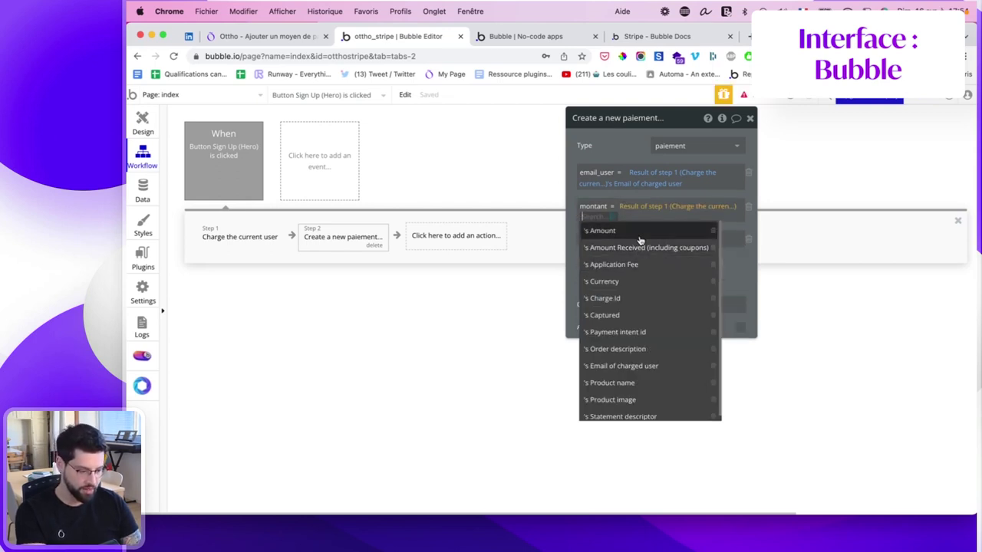
pyautogui.click(640, 232)
pyautogui.click(624, 239)
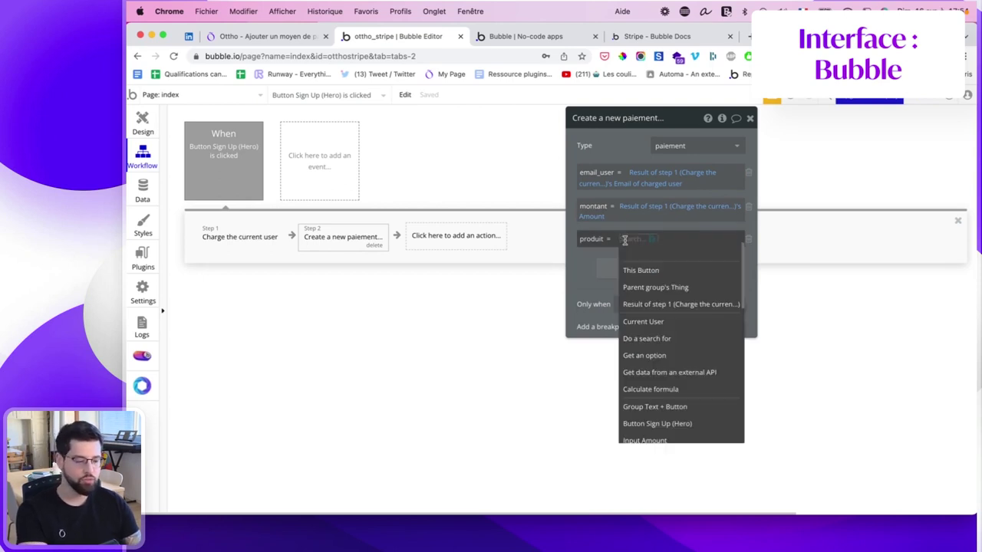
pyautogui.click(630, 238)
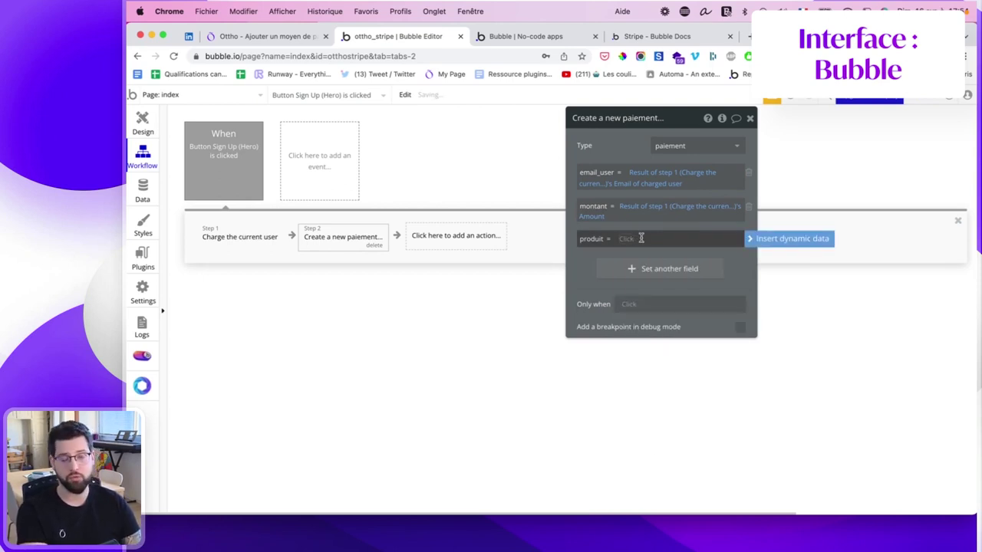
pyautogui.write("verre d'eau")
# Add the condition Only when step 1's Captured is yes.
pyautogui.click(630, 305)
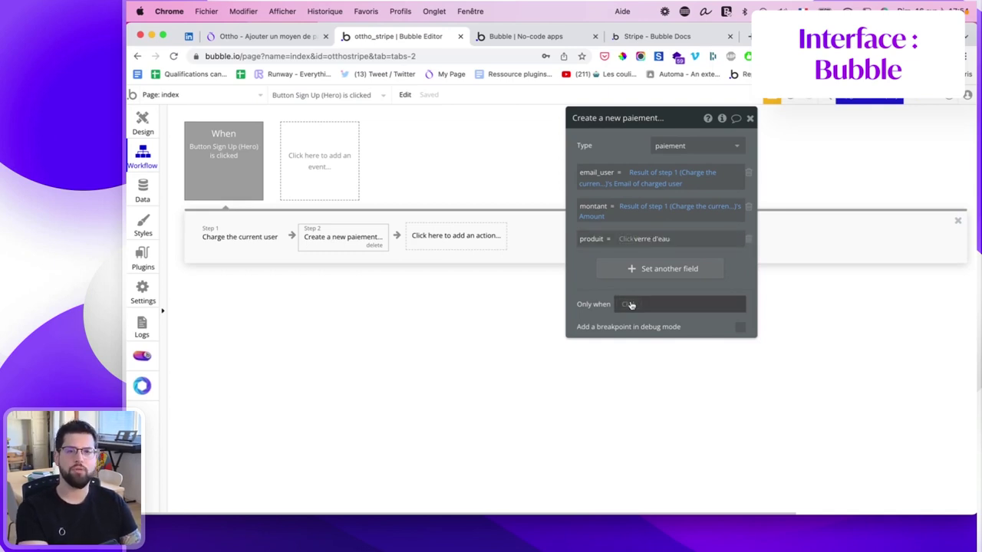
pyautogui.click(631, 304)
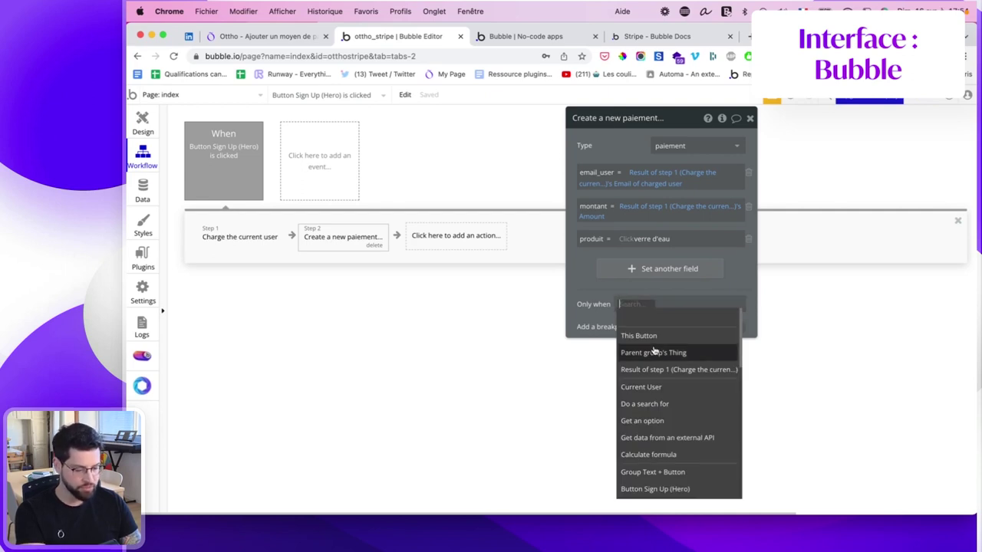
pyautogui.click(651, 369)
pyautogui.scroll(-1, 657, 360)
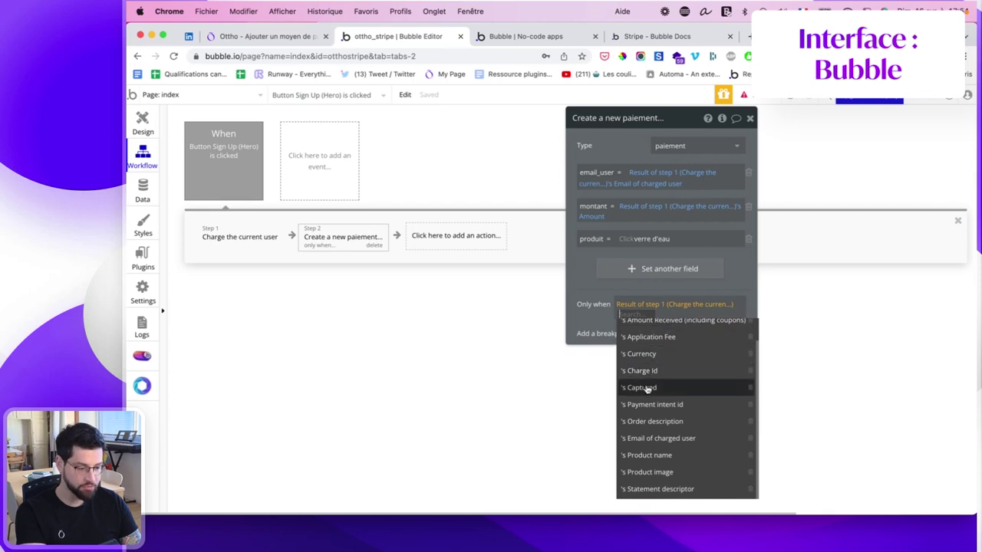
pyautogui.click(656, 386)
pyautogui.click(658, 314)
pyautogui.click(658, 347)
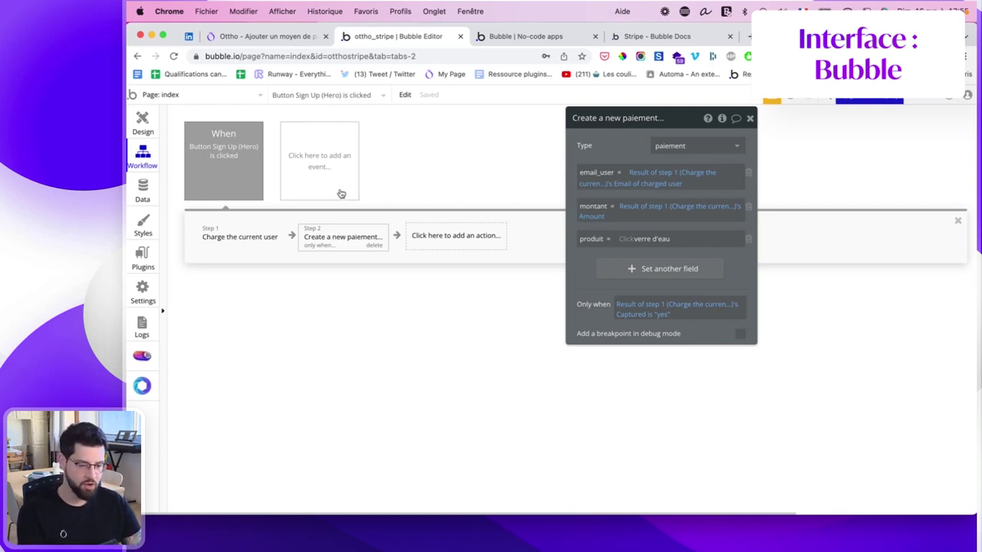
# Place a repeating group below the form with data source 'Do a search for paiement'.
pyautogui.click(142, 123)
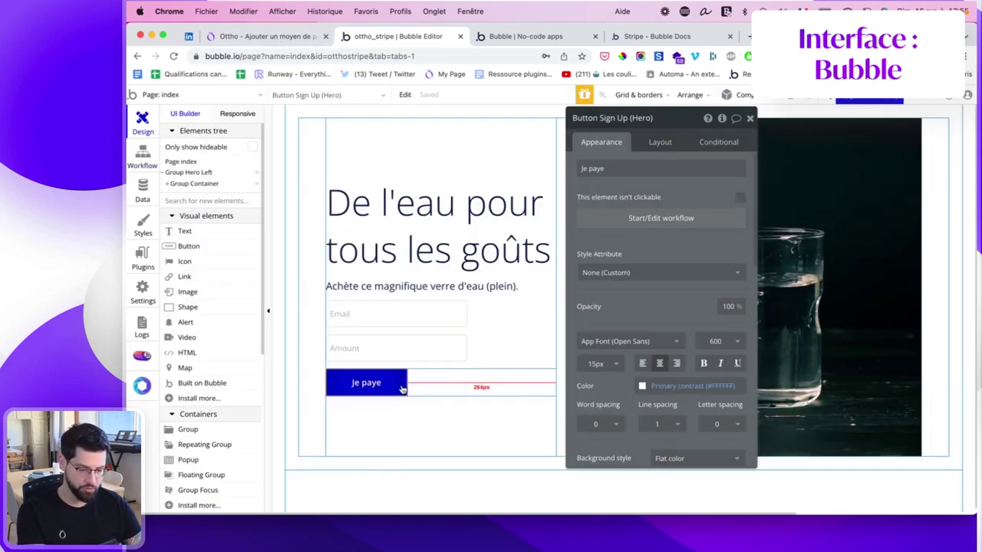
pyautogui.click(204, 444)
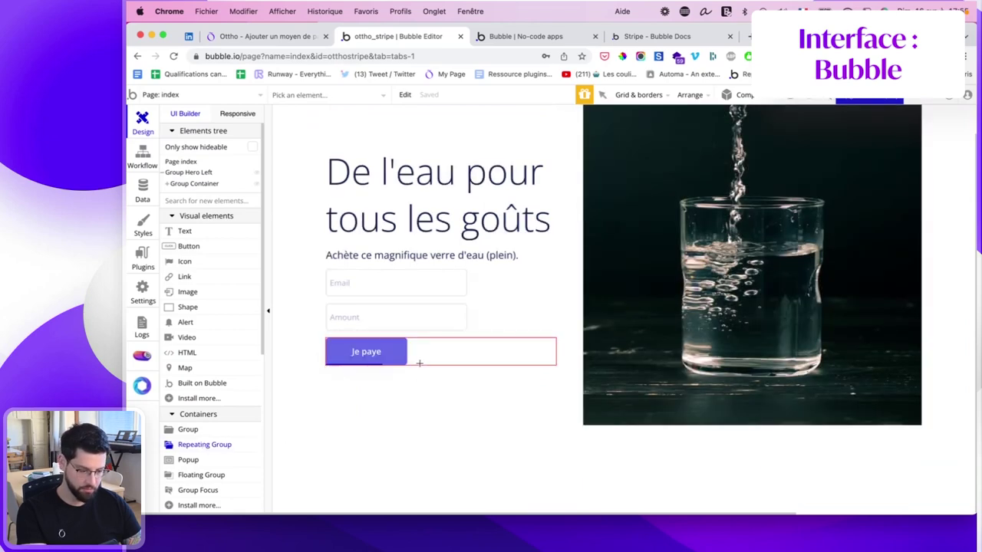
pyautogui.click(420, 363)
pyautogui.click(666, 191)
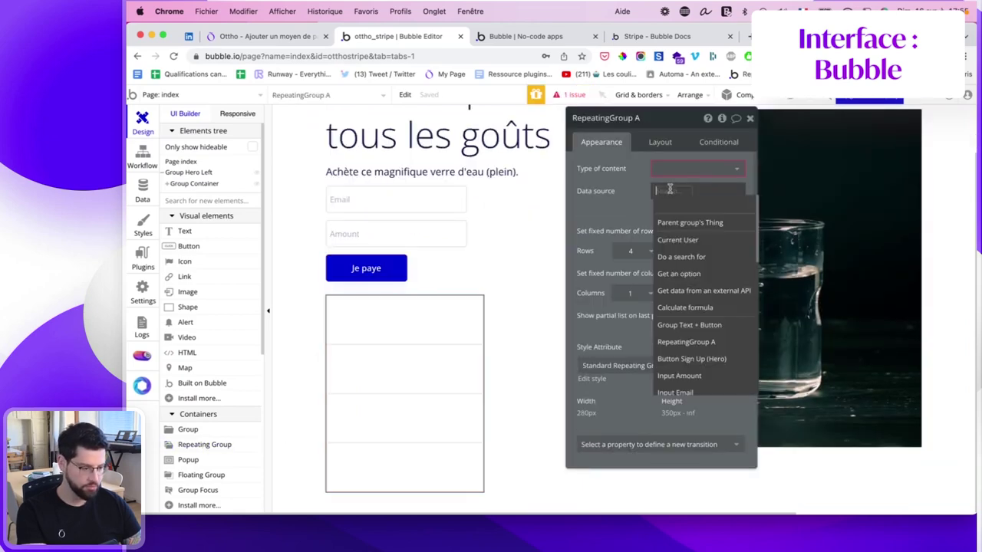
pyautogui.click(670, 241)
pyautogui.click(508, 145)
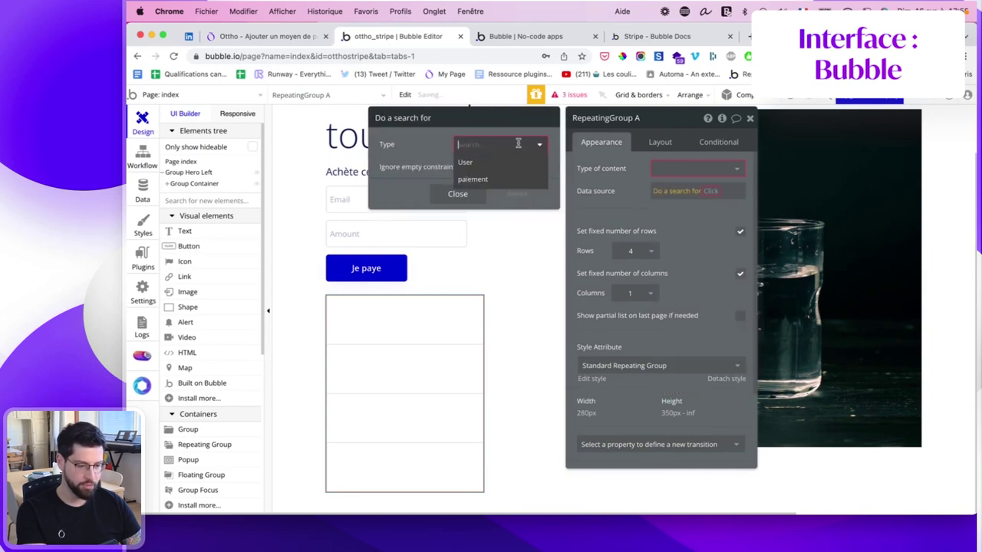
pyautogui.click(498, 178)
pyautogui.click(489, 335)
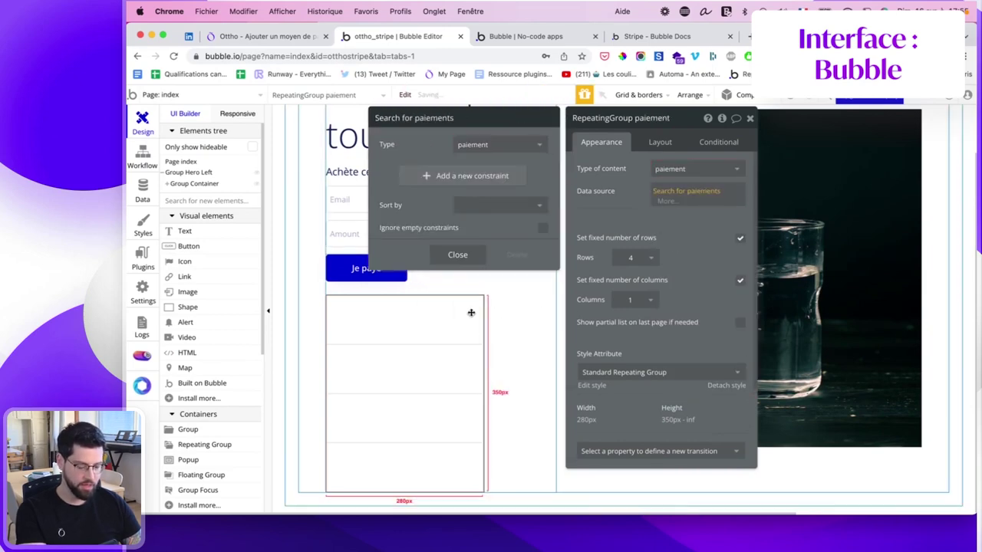
pyautogui.click(663, 191)
# Uncheck the fixed width and place a text element in the first cell.
pyautogui.click(682, 147)
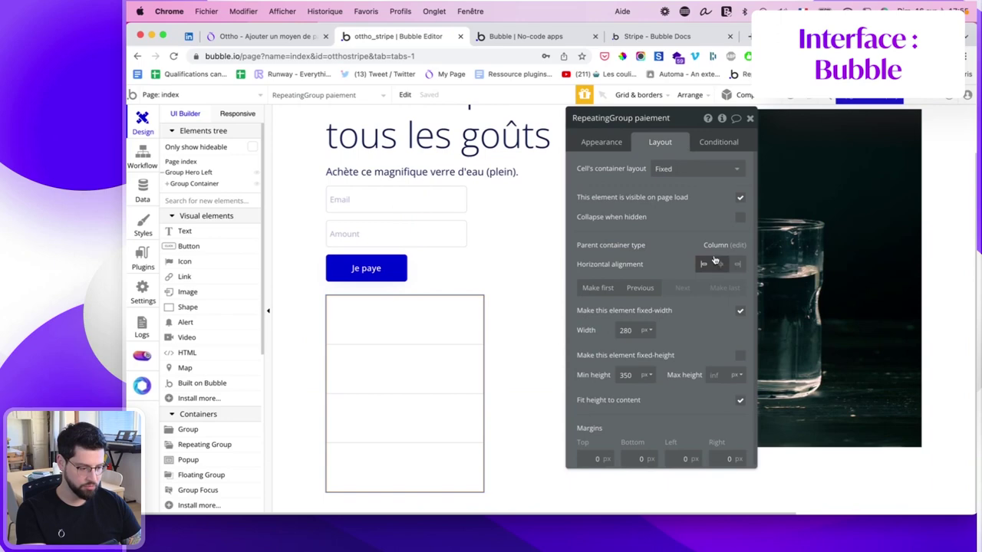
pyautogui.click(740, 311)
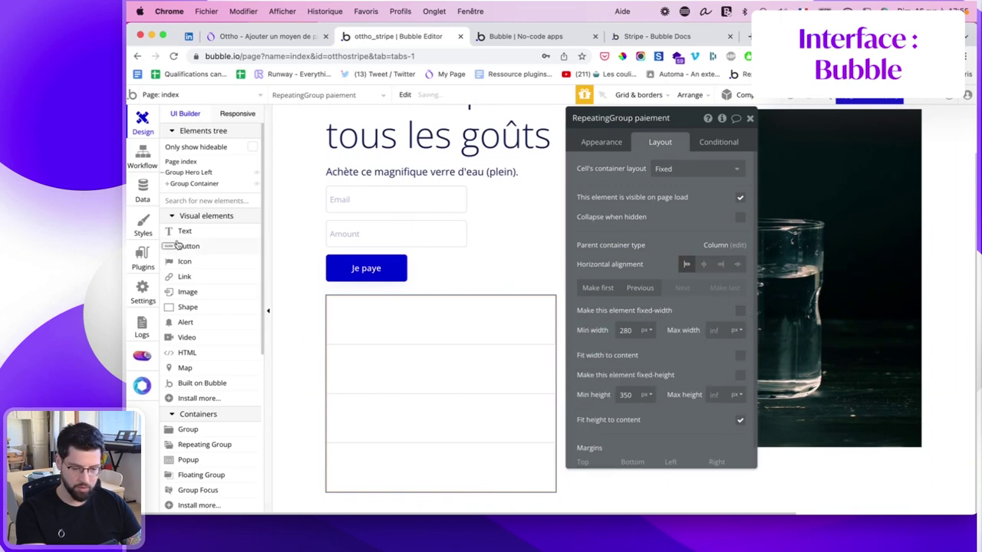
pyautogui.click(184, 231)
pyautogui.click(346, 319)
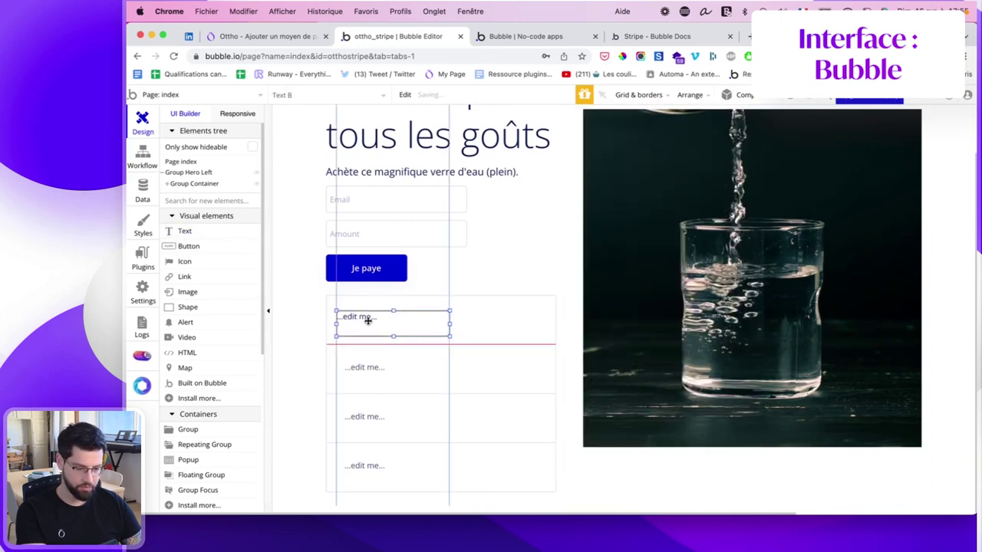
# Set the cell text to Current cell's paiement's email_user and resize it.
pyautogui.scroll(5, 592, 166)
pyautogui.tripleClick(592, 166)
pyautogui.press('BackSpace')
pyautogui.click(790, 165)
pyautogui.click(625, 199)
pyautogui.click(675, 181)
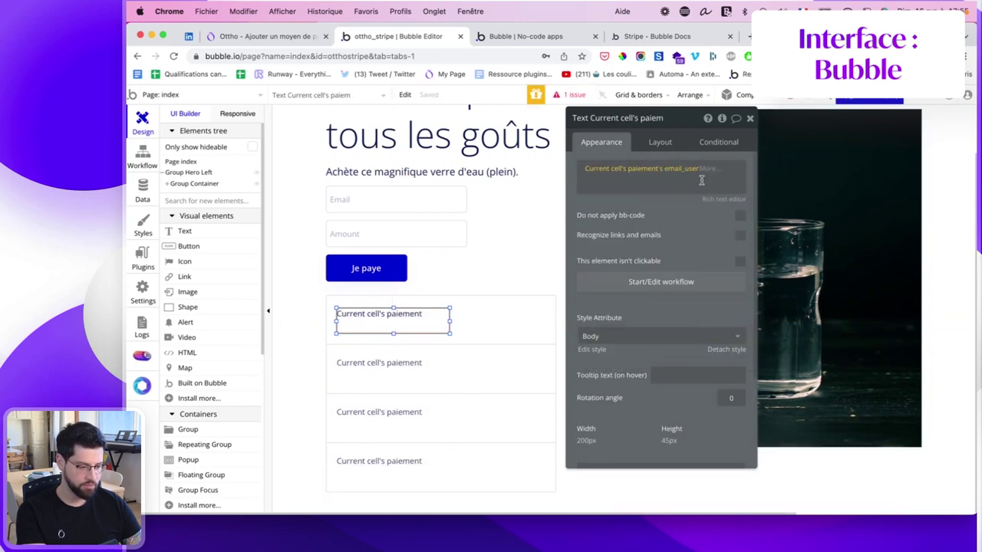
pyautogui.moveTo(452, 321); pyautogui.dragTo(486, 326)
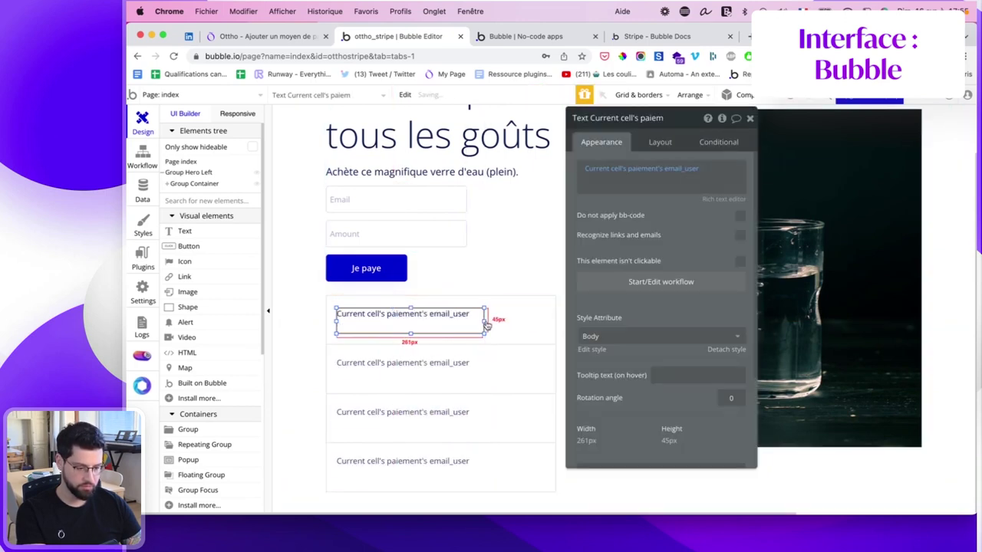
pyautogui.moveTo(405, 334); pyautogui.dragTo(412, 318)
# Duplicate the email text and set the repeating group's cell layout to Row.
pyautogui.press('super+c')
pyautogui.press('super+v')
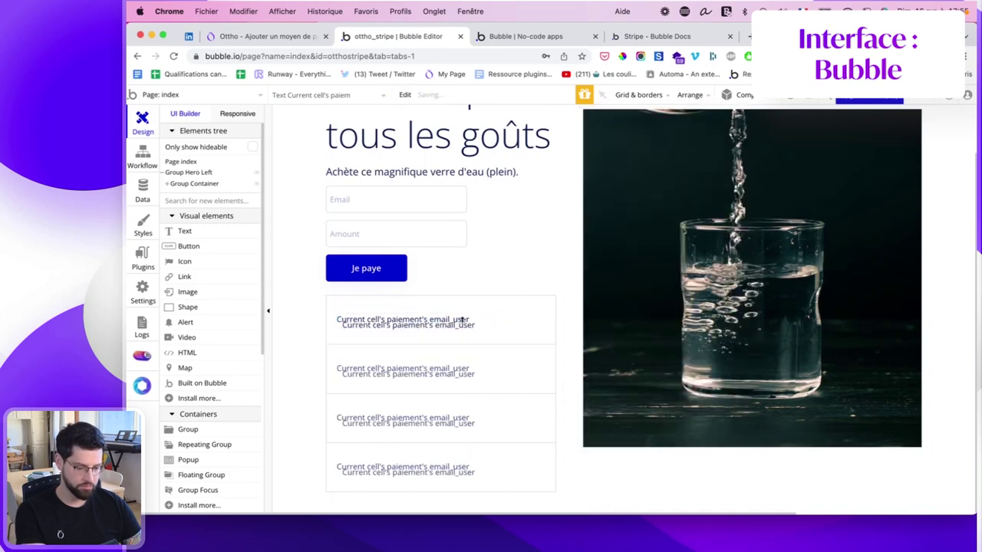
pyautogui.click(456, 326)
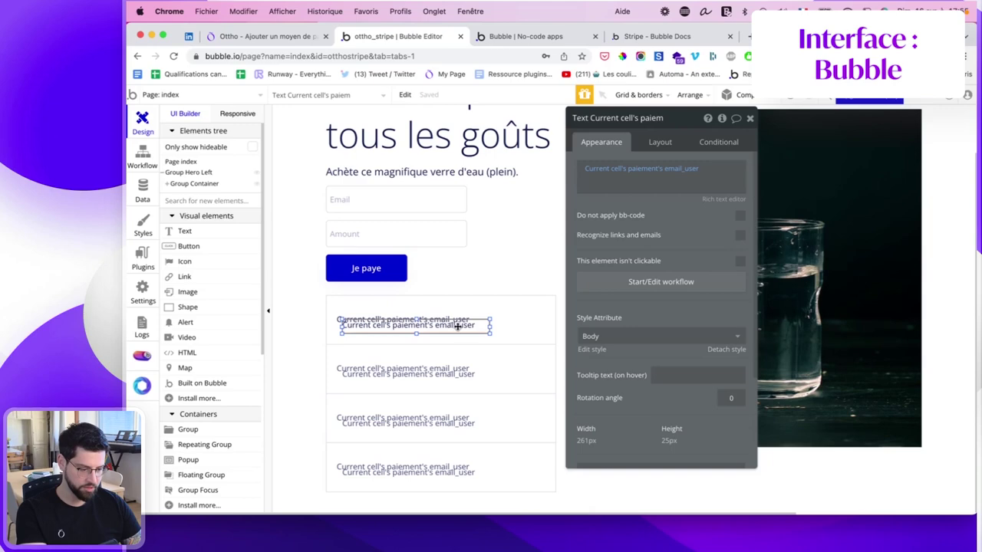
pyautogui.moveTo(489, 326); pyautogui.dragTo(448, 326)
pyautogui.click(502, 325)
pyautogui.click(660, 142)
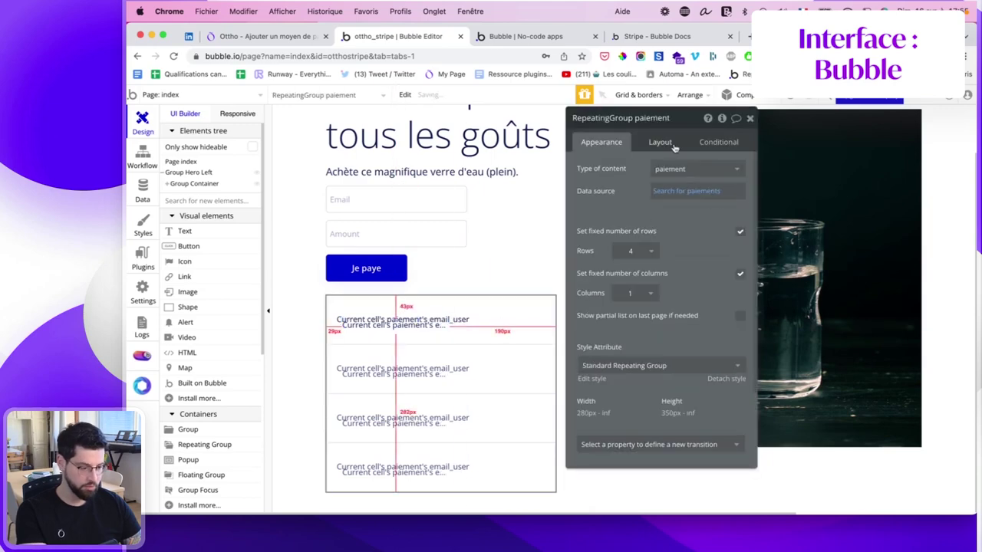
pyautogui.click(680, 168)
pyautogui.click(686, 219)
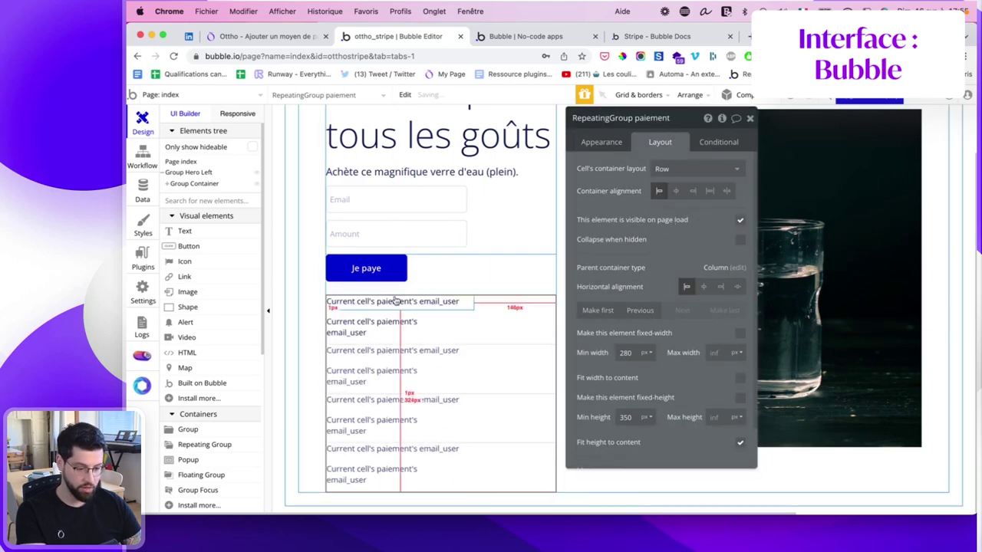
# Left-align the cell contents and set the duplicated text's width to 129.
pyautogui.click(710, 191)
pyautogui.click(727, 192)
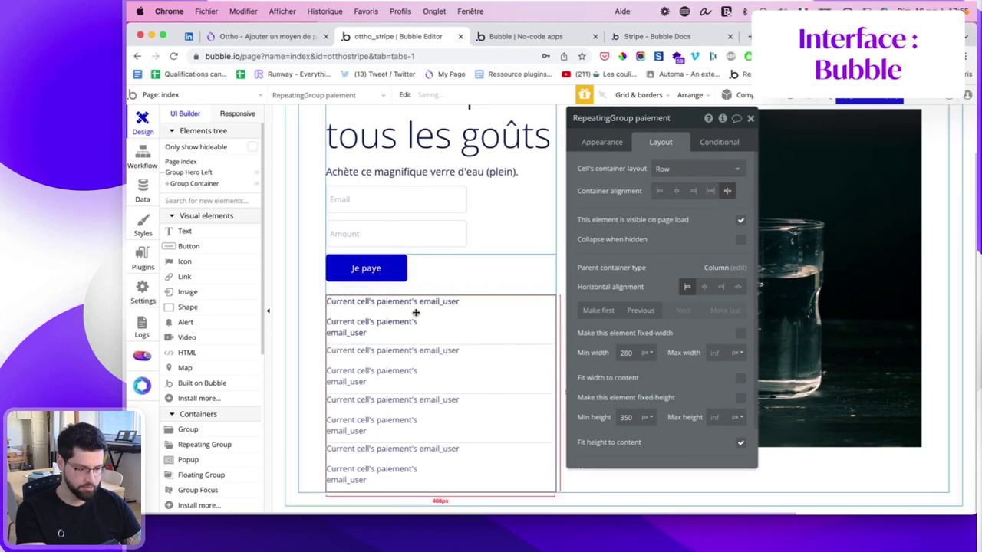
pyautogui.click(392, 330)
pyautogui.doubleClick(627, 295)
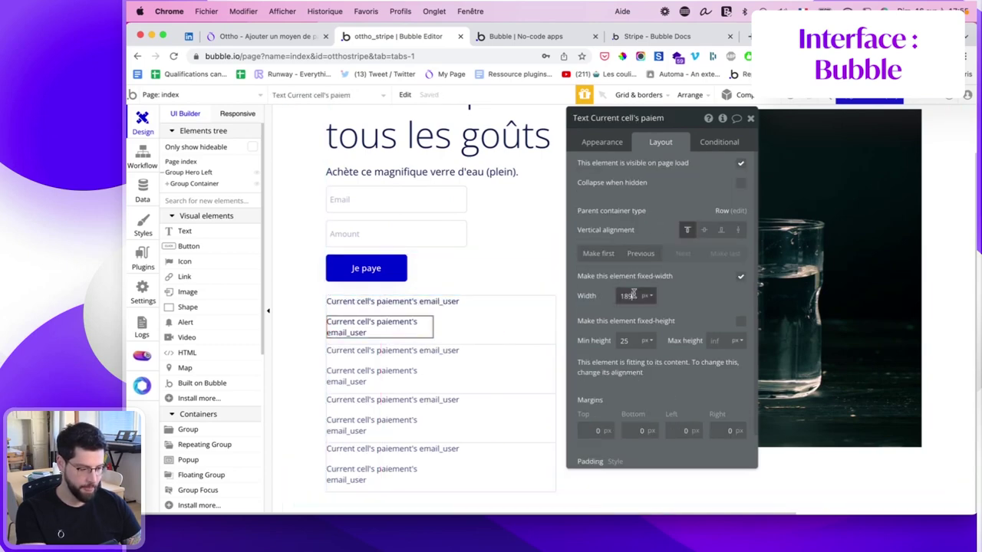
pyautogui.write('184')
pyautogui.press('BackSpace')
pyautogui.press('BackSpace')
pyautogui.press('BackSpace')
pyautogui.write('129')
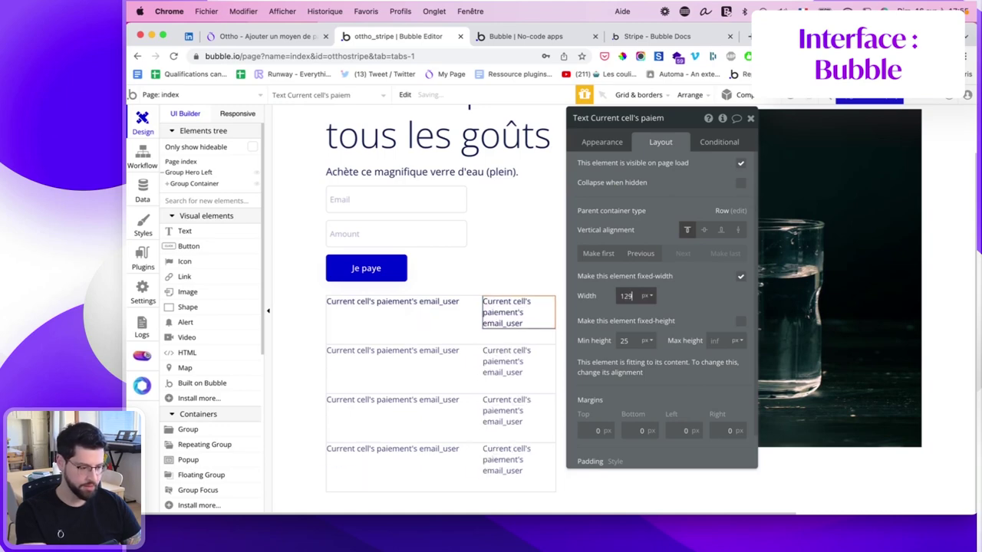
# Make the second cell text display Current cell's paiement's montant.
pyautogui.click(618, 143)
pyautogui.click(681, 169)
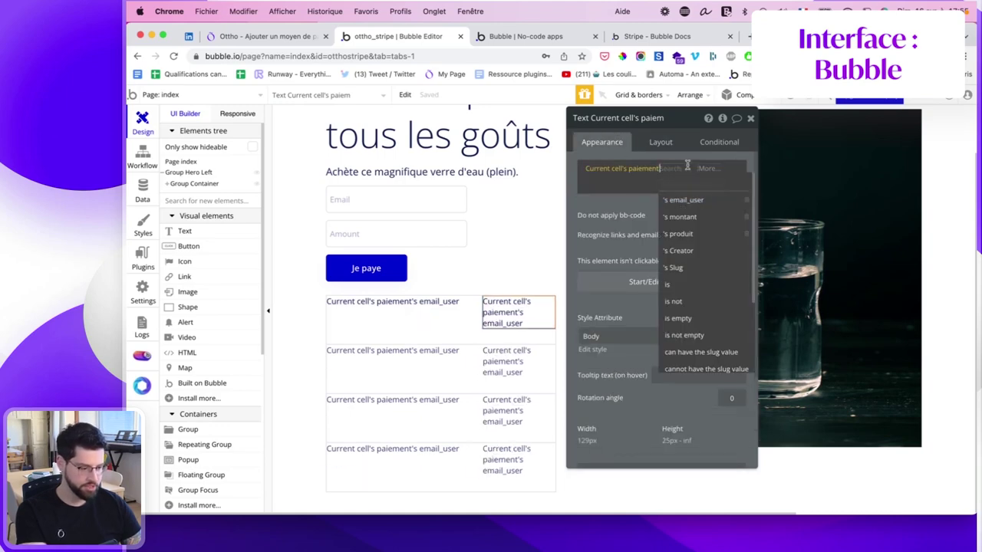
pyautogui.click(683, 217)
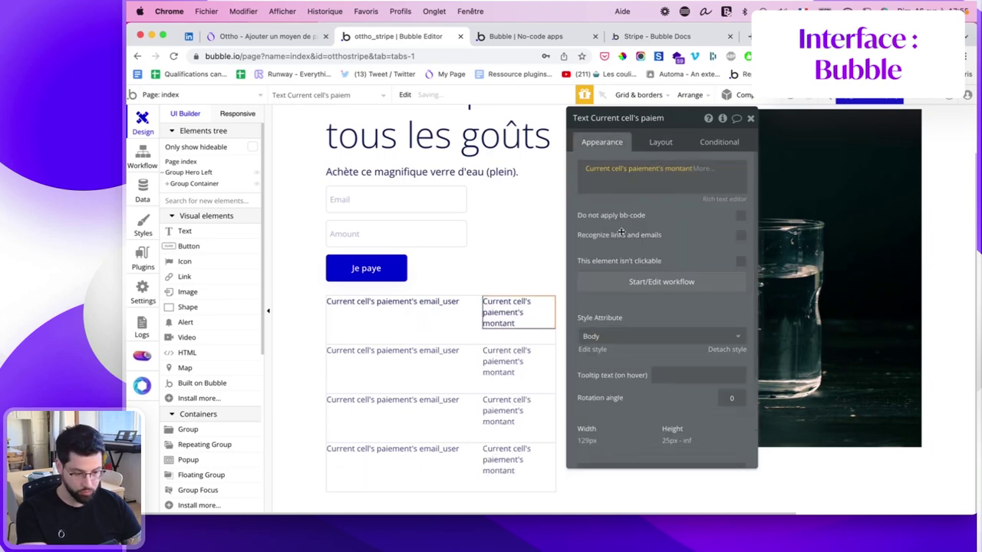
pyautogui.click(429, 317)
# Center the email_user and montant texts vertically in the row.
pyautogui.click(444, 307)
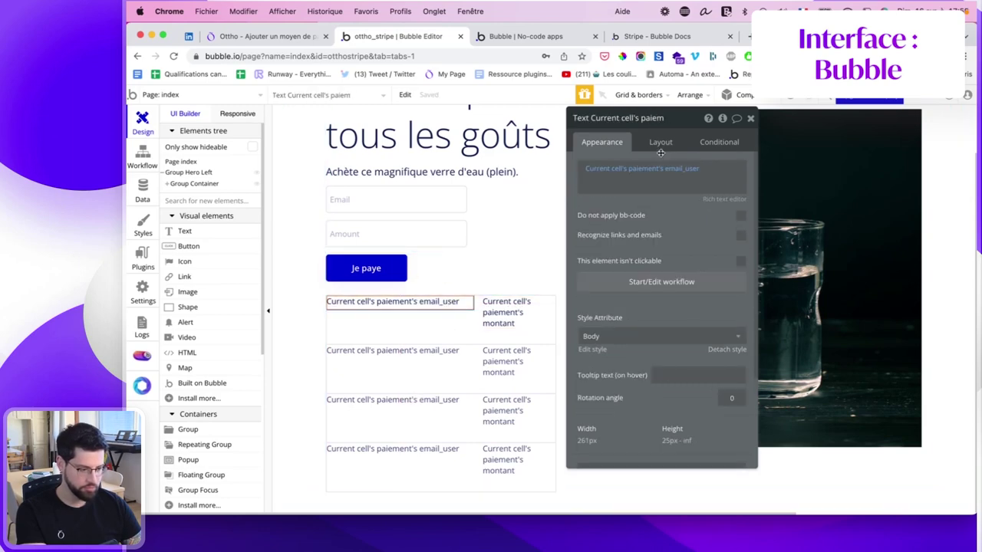
pyautogui.click(660, 142)
pyautogui.click(704, 230)
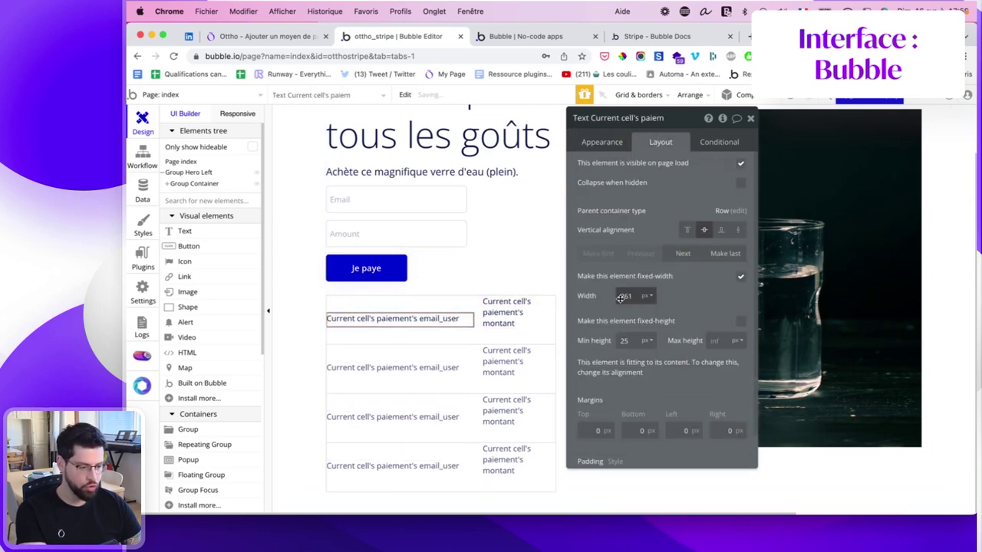
pyautogui.write('2')
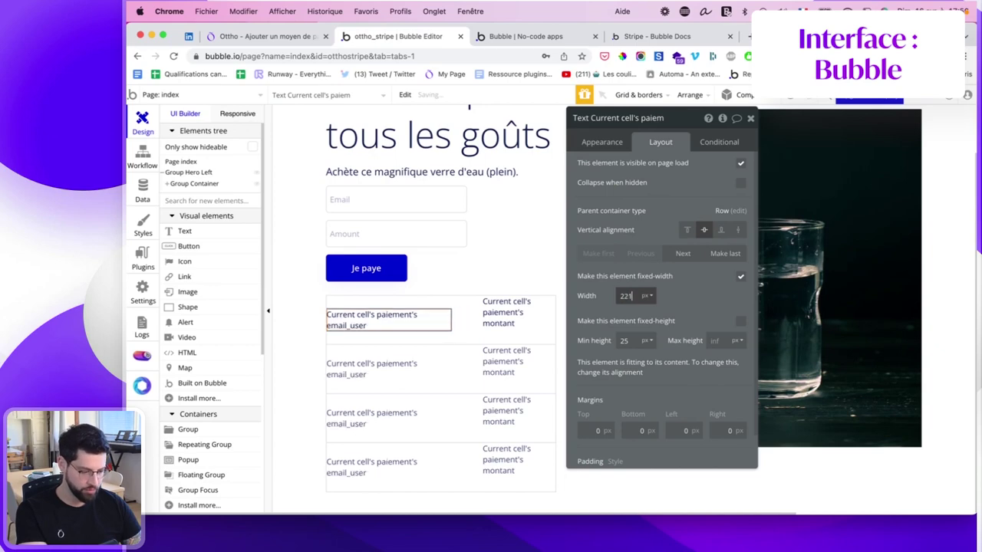
pyautogui.click(528, 312)
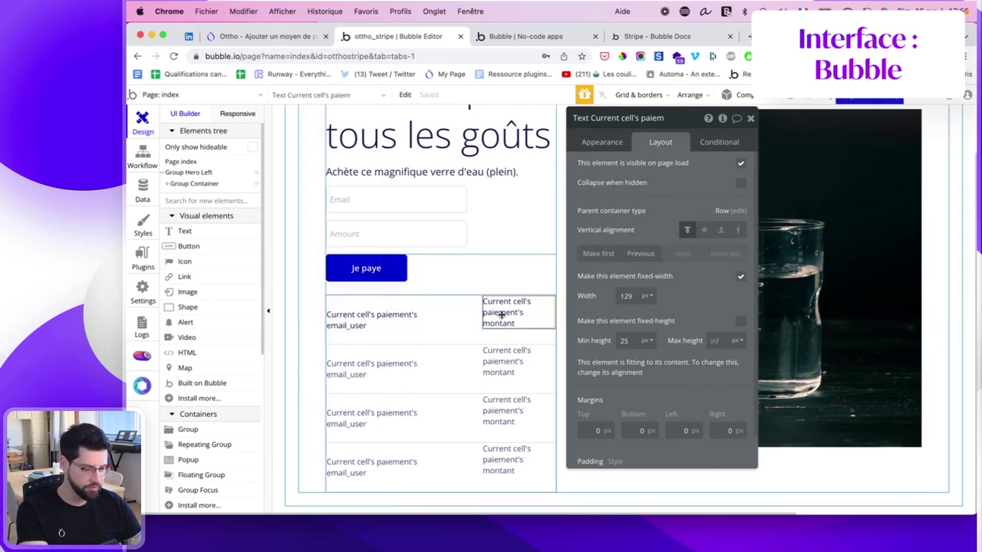
pyautogui.click(705, 229)
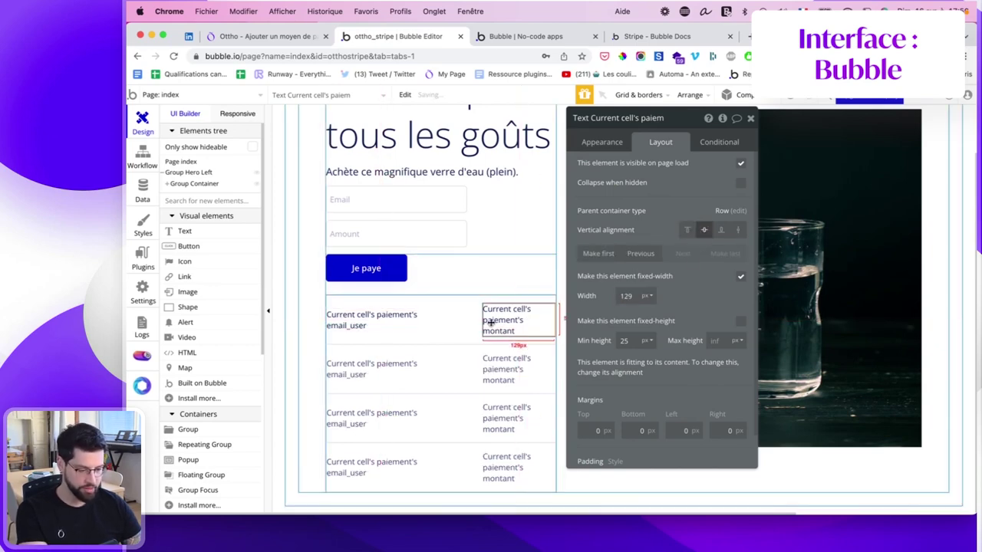
# Adjust the montant and email texts' margins, then reload the app's test preview.
pyautogui.scroll(-2, 583, 456)
pyautogui.click(595, 392)
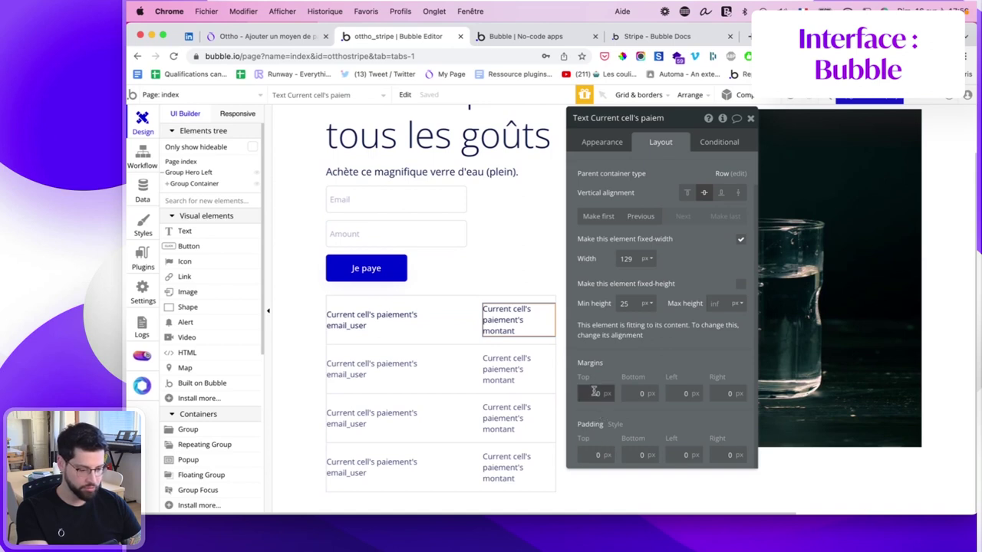
pyautogui.click(641, 393)
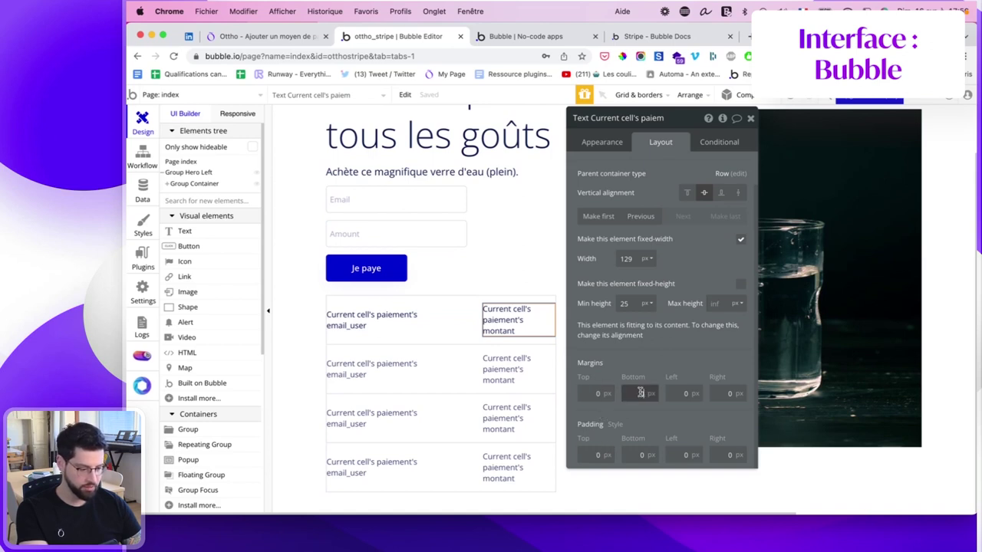
pyautogui.click(675, 393)
pyautogui.click(723, 393)
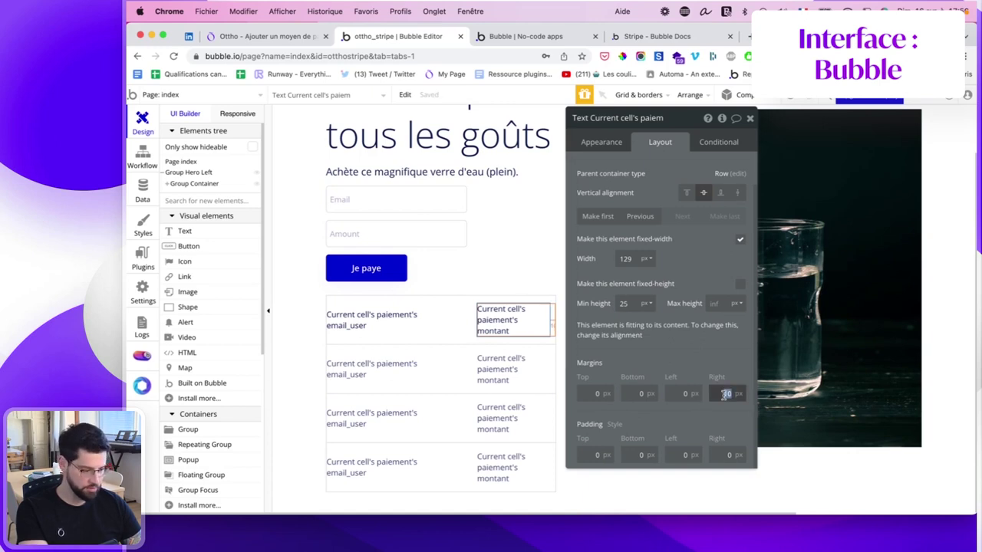
pyautogui.click(677, 393)
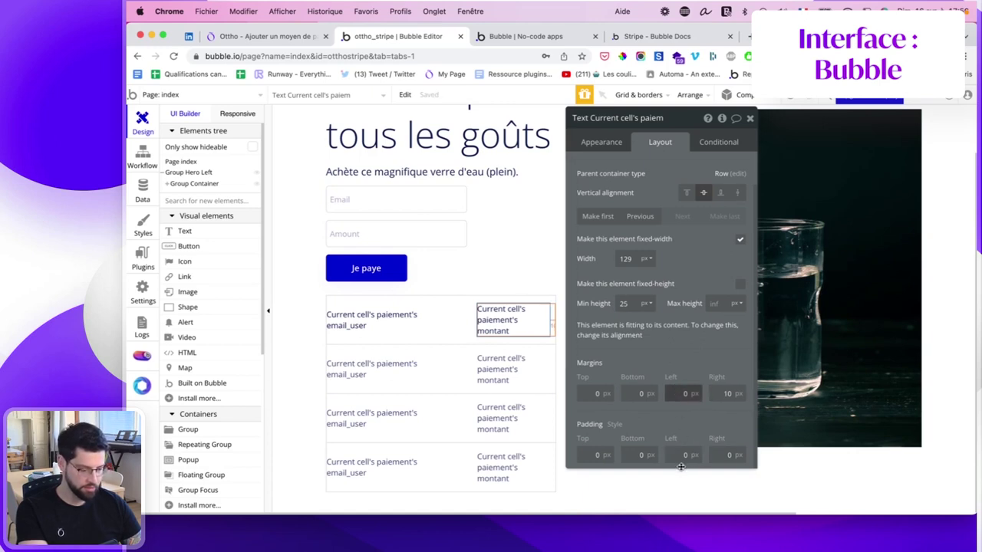
pyautogui.click(386, 316)
pyautogui.write('10')
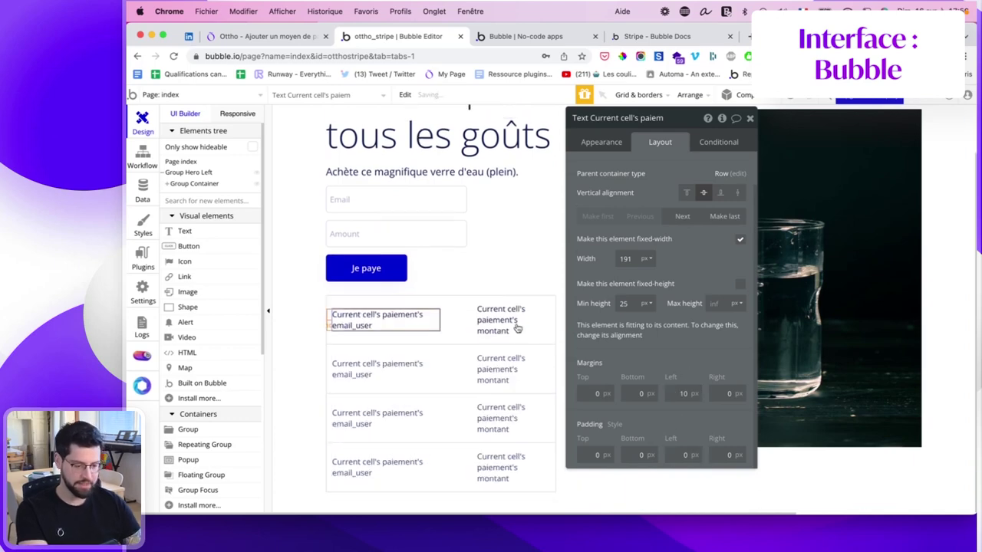
pyautogui.click(500, 40)
pyautogui.click(465, 96)
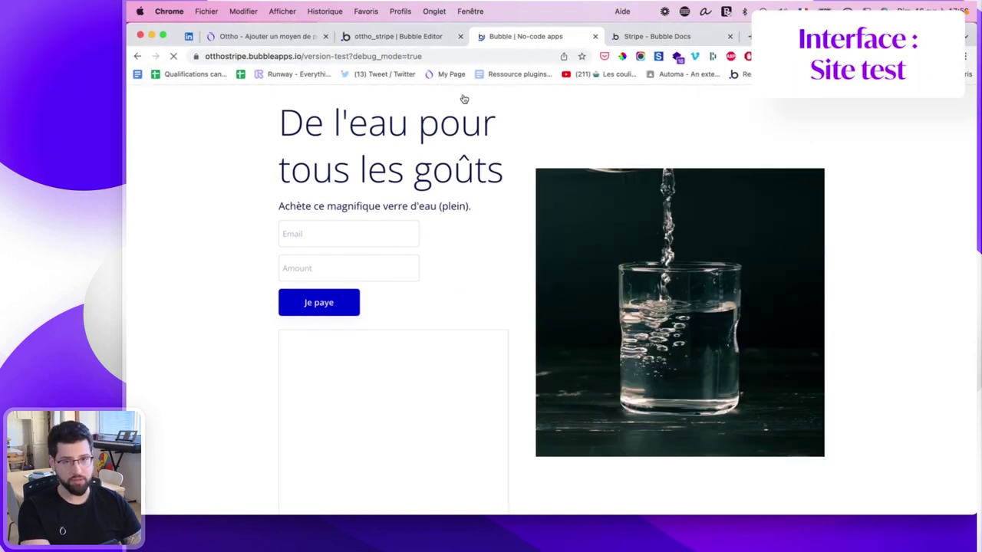
# Fill in the buyer's email and amount 120, then submit with Je paye.
pyautogui.scroll(-2, 518, 313)
pyautogui.scroll(2, 376, 327)
pyautogui.click(354, 239)
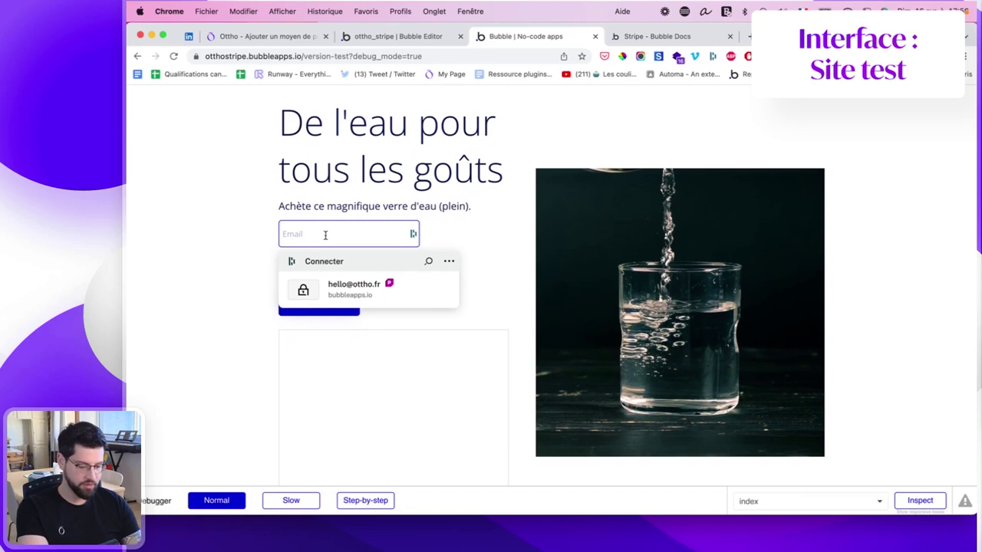
pyautogui.click(349, 268)
pyautogui.write('120')
pyautogui.click(307, 305)
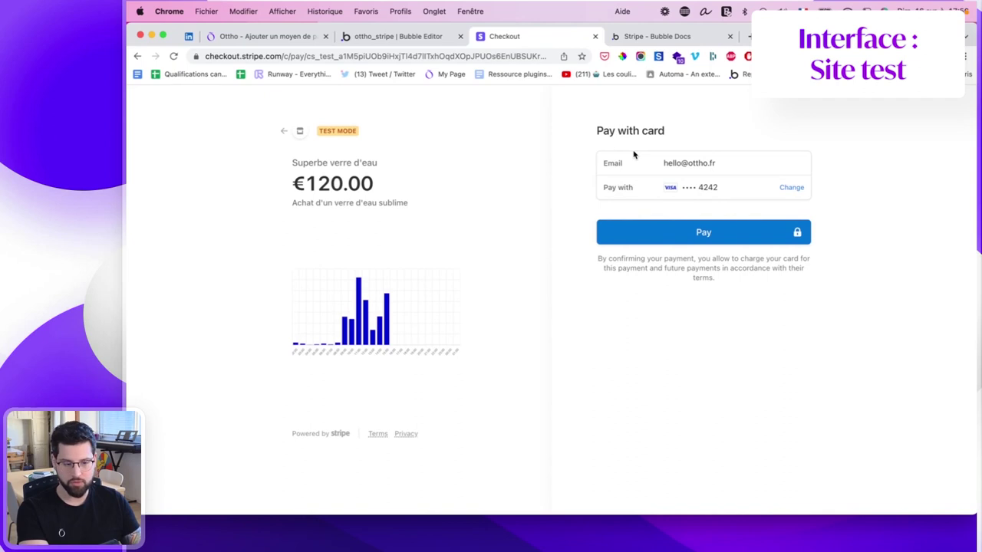
# Pay the €120.00 Stripe Checkout test order and return to the Bubble editor.
pyautogui.click(703, 234)
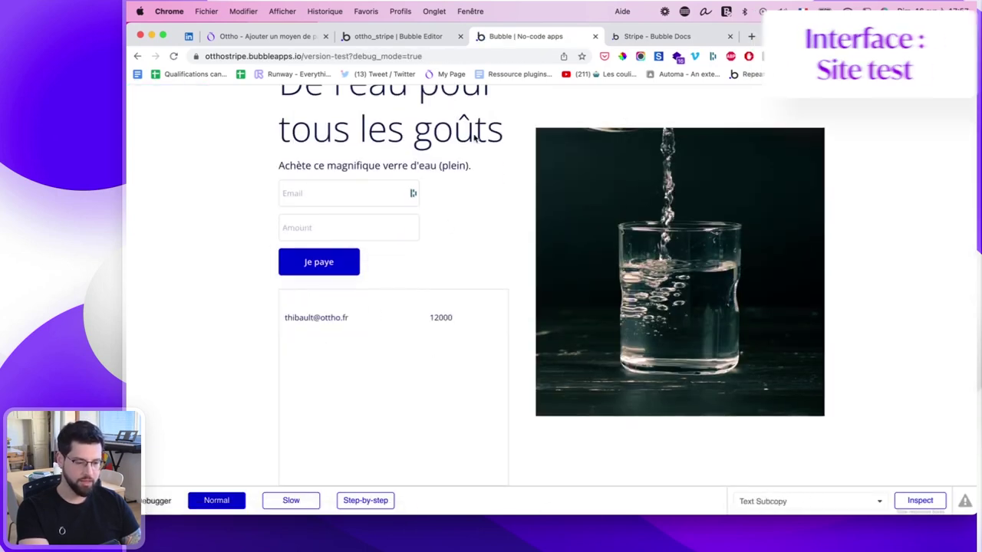
pyautogui.click(429, 40)
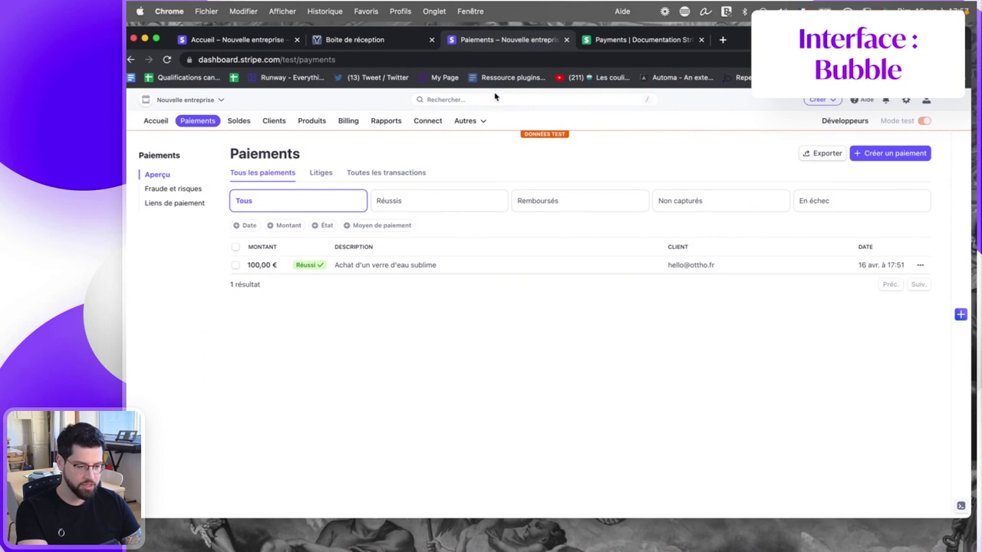
# Refresh Stripe's payments via Litiges and Tous les paiements, then switch back to Bubble.
pyautogui.click(436, 60)
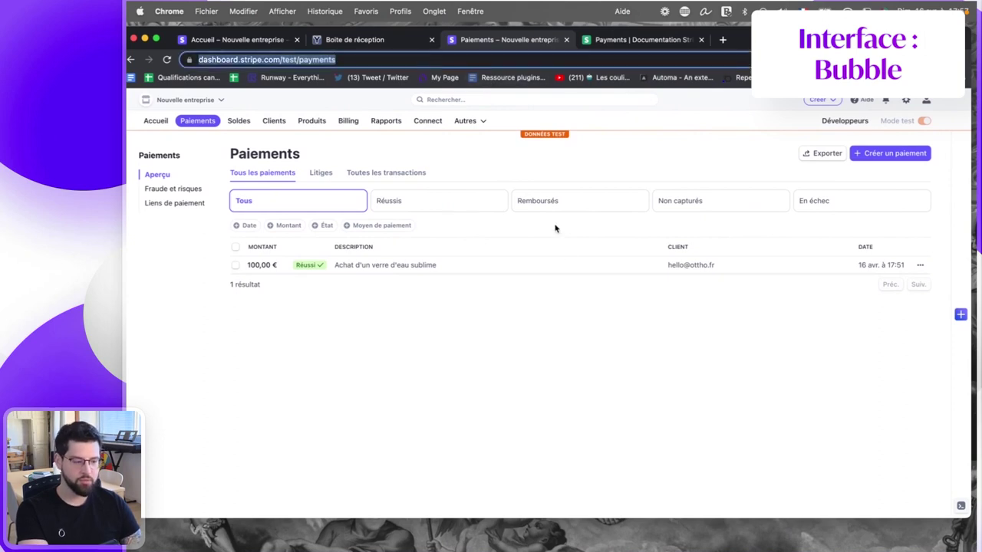
pyautogui.click(542, 329)
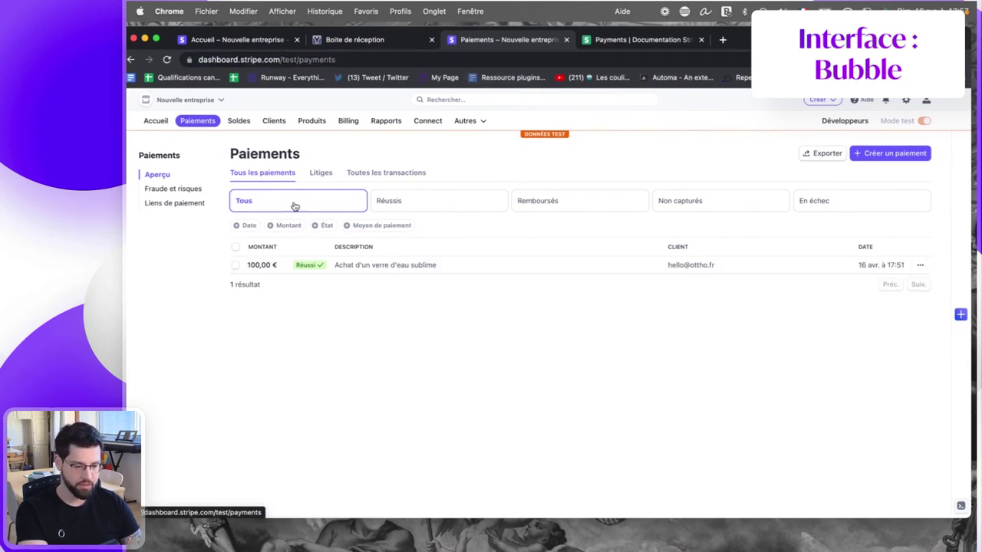
pyautogui.click(321, 175)
pyautogui.click(278, 178)
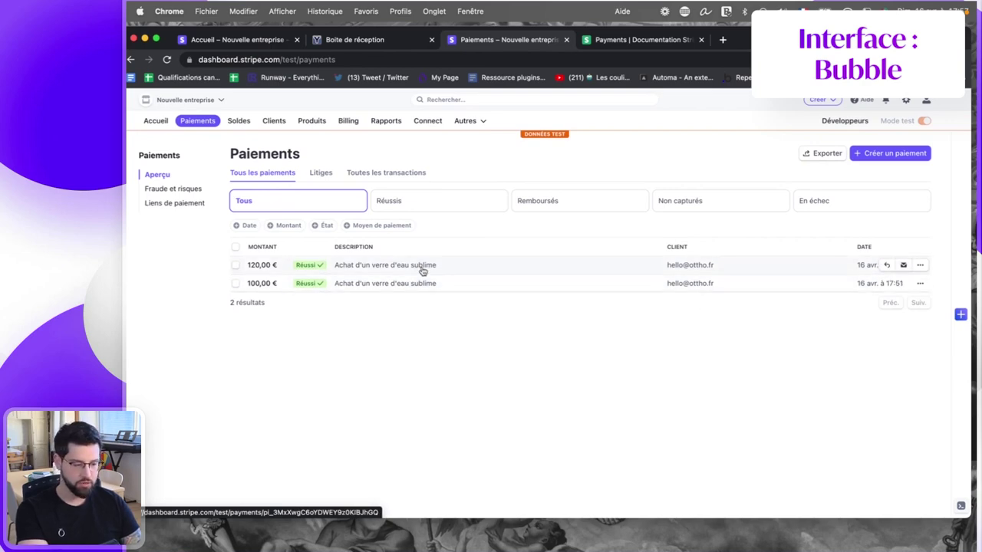
pyautogui.hotkey('ctrl', 'Left')
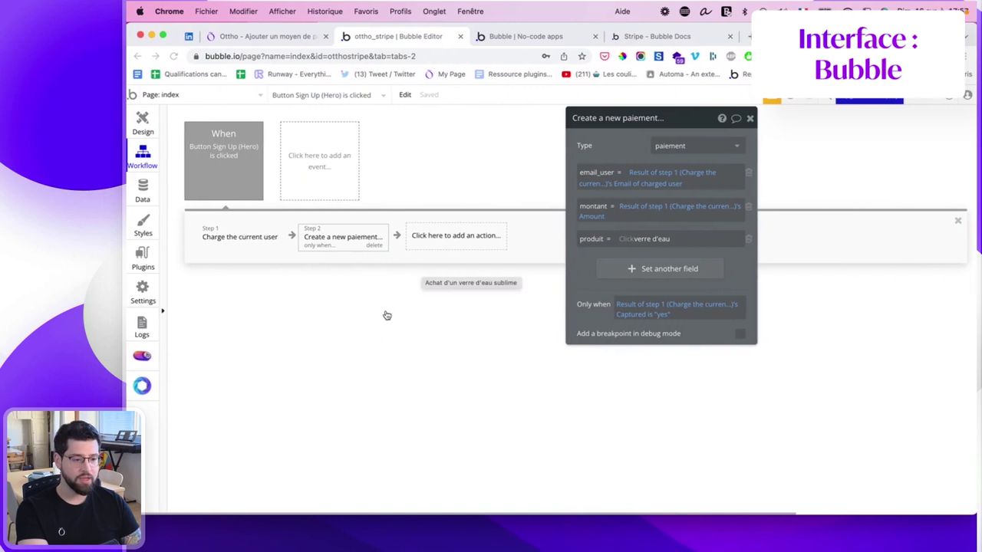
# Review the Create a new paiement action in the pay button's workflow.
pyautogui.click(343, 238)
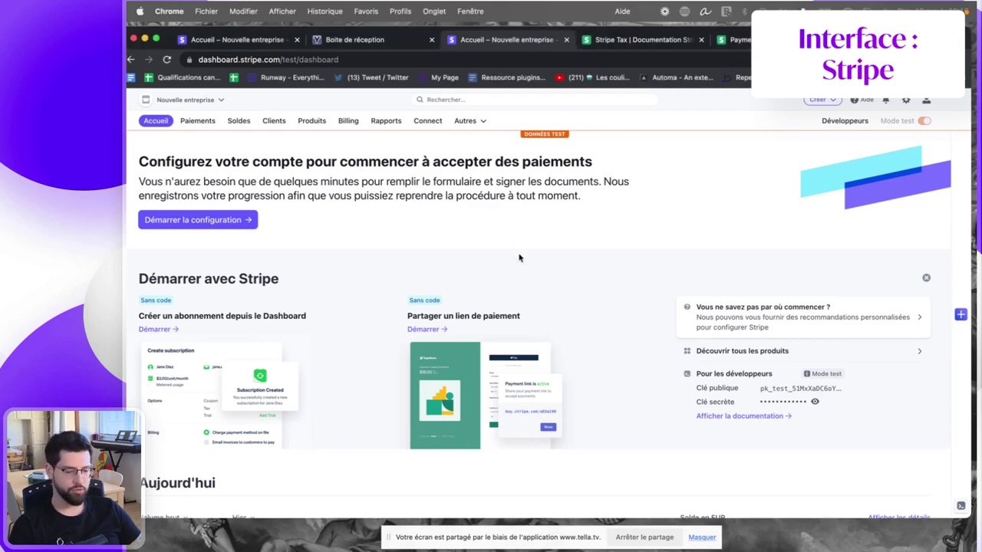
pyautogui.click(466, 121)
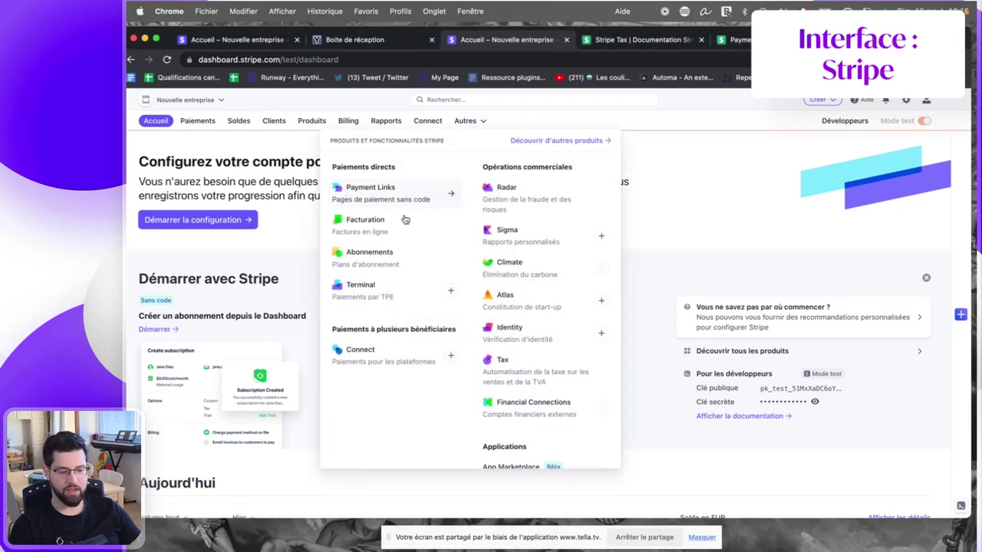
pyautogui.click(520, 360)
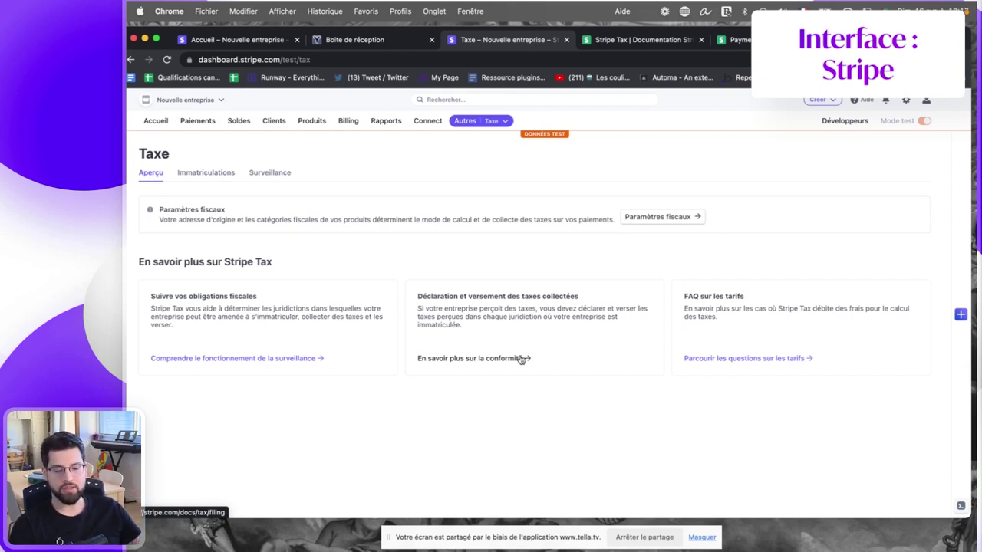
pyautogui.click(649, 217)
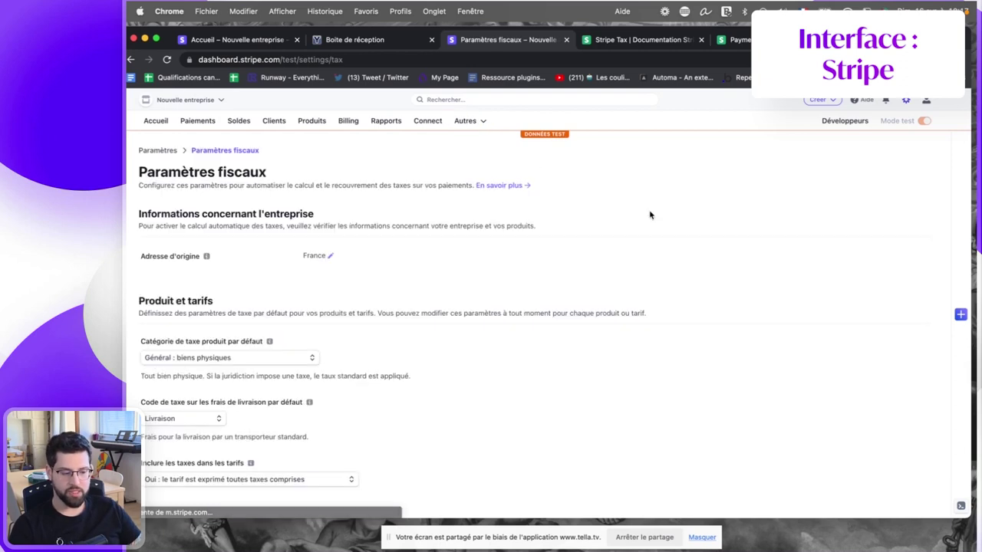
pyautogui.click(289, 357)
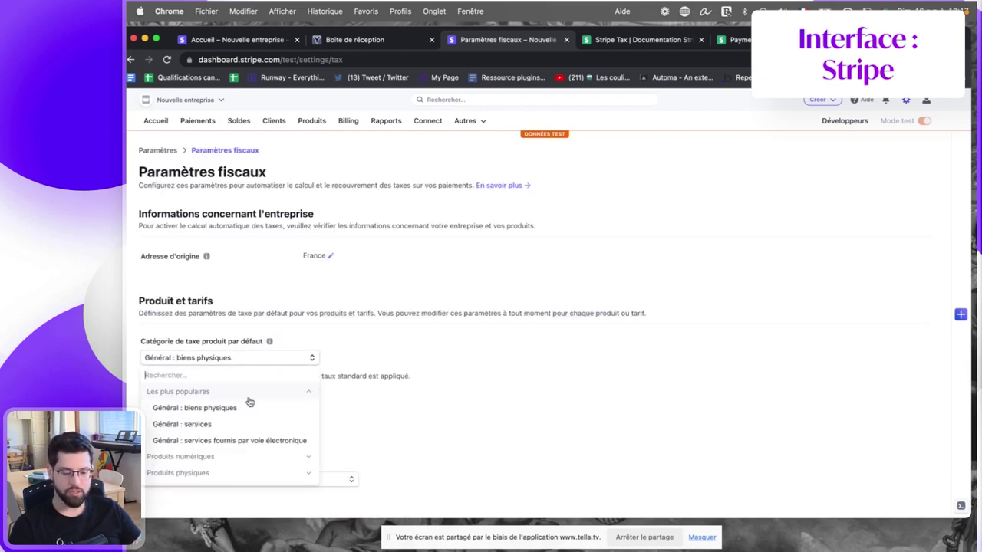
pyautogui.click(384, 409)
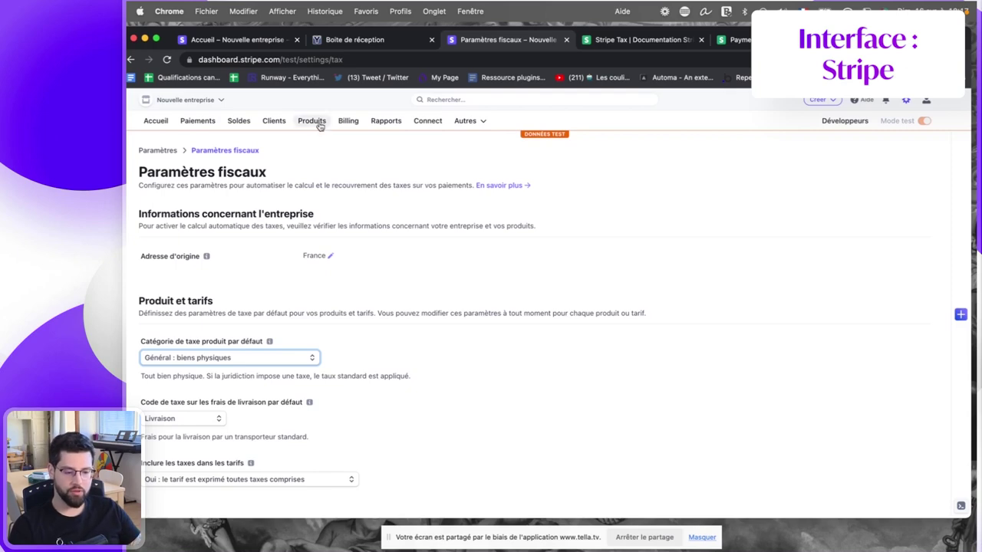
# Delete the old entry from Charge the current user's Tax rate IDs, leaving it empty.
pyautogui.click(156, 123)
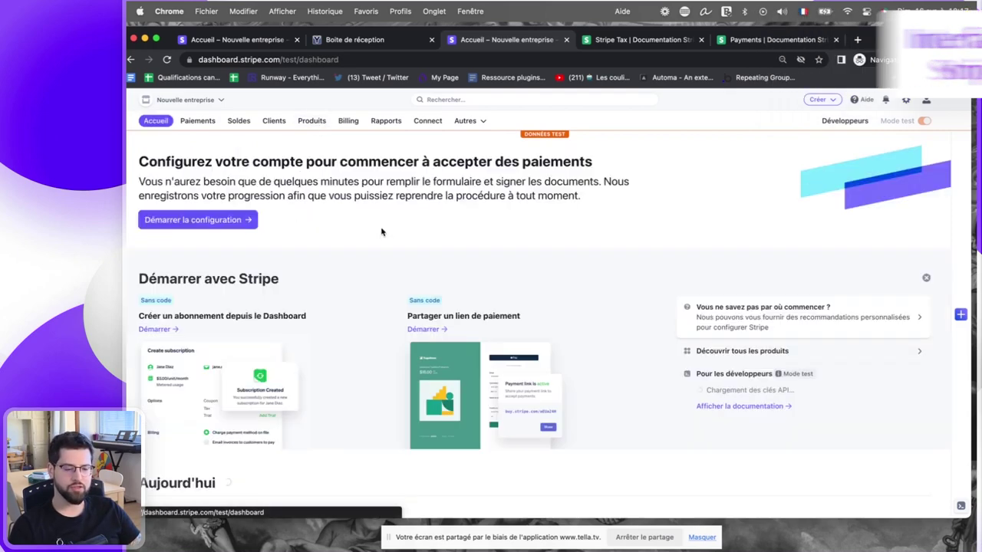
pyautogui.hotkey('ctrl', 'Left')
pyautogui.click(142, 123)
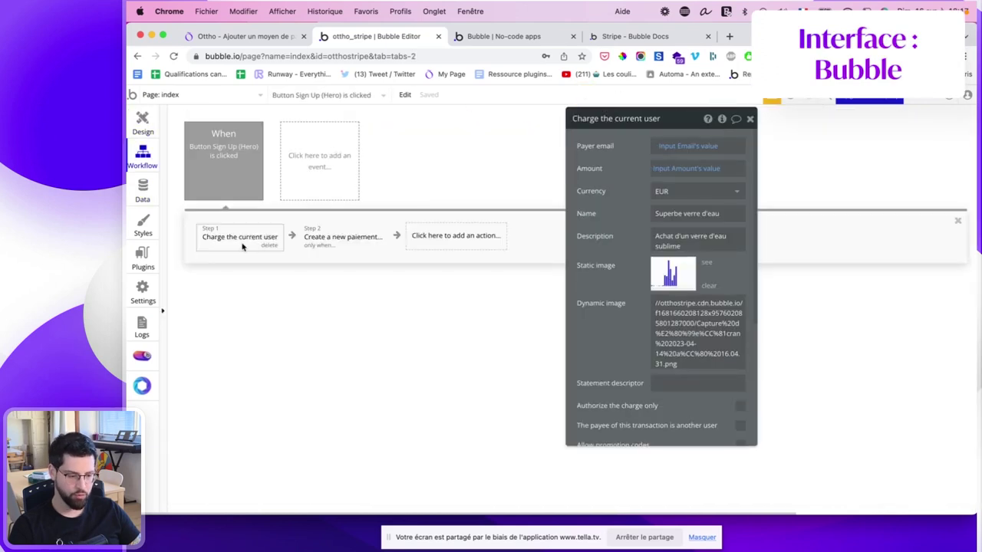
pyautogui.scroll(-5, 683, 306)
pyautogui.click(683, 319)
pyautogui.hotkey('ctrl', 'a')
pyautogui.press('BackSpace')
pyautogui.click(573, 288)
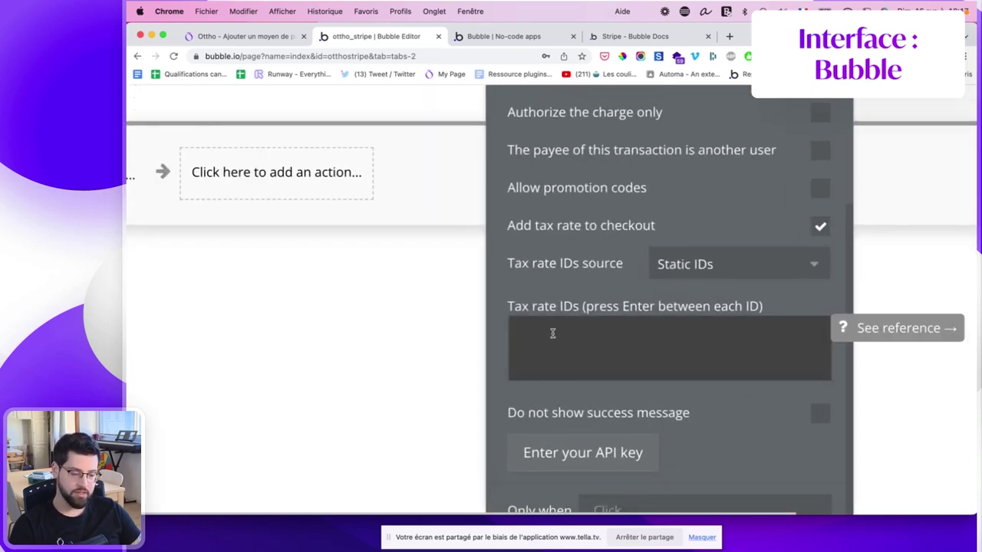
pyautogui.scroll(-3, 633, 244)
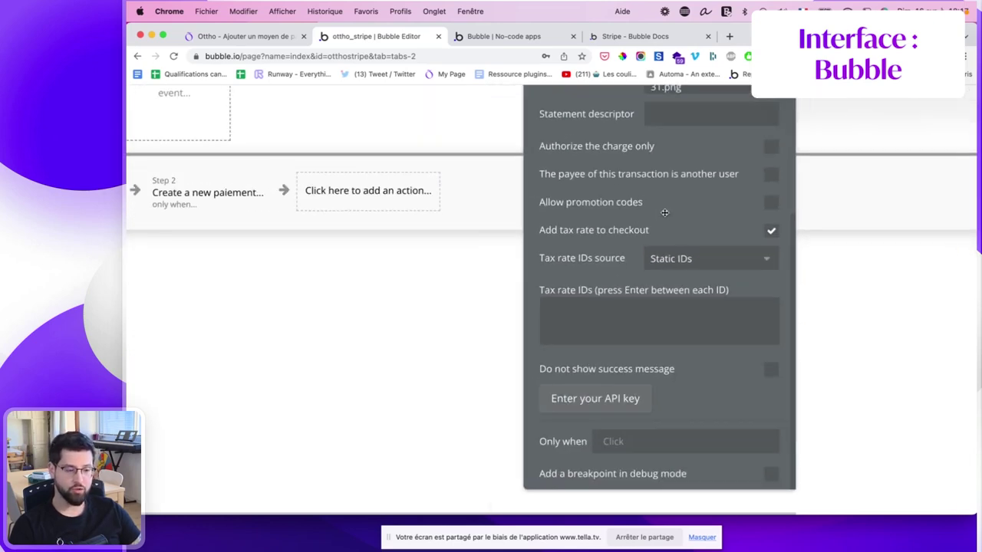
pyautogui.scroll(-3, 662, 215)
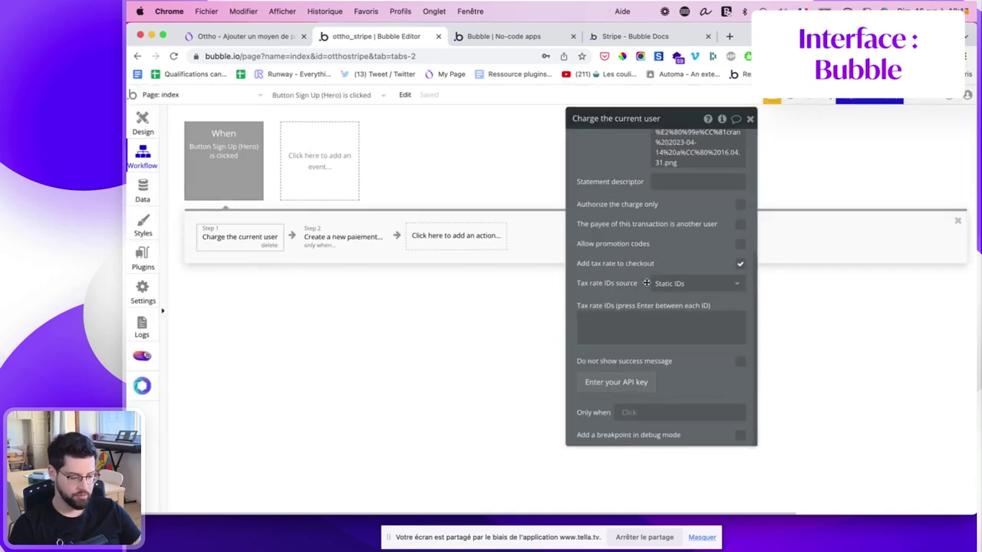
pyautogui.click(702, 537)
pyautogui.hotkey('ctrl', 'Right')
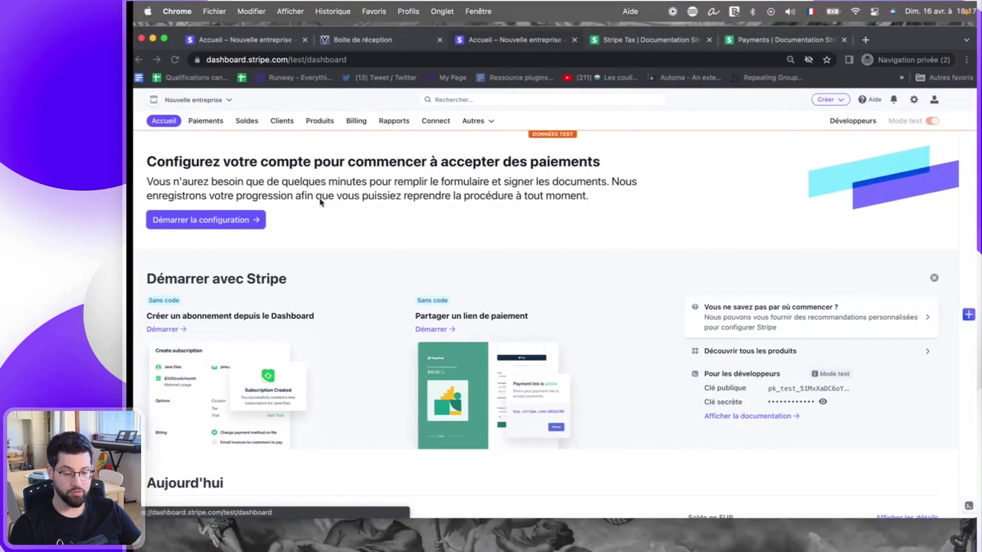
# Start a new tax rate of type TVA for all of France from the tax rates list.
pyautogui.click(319, 123)
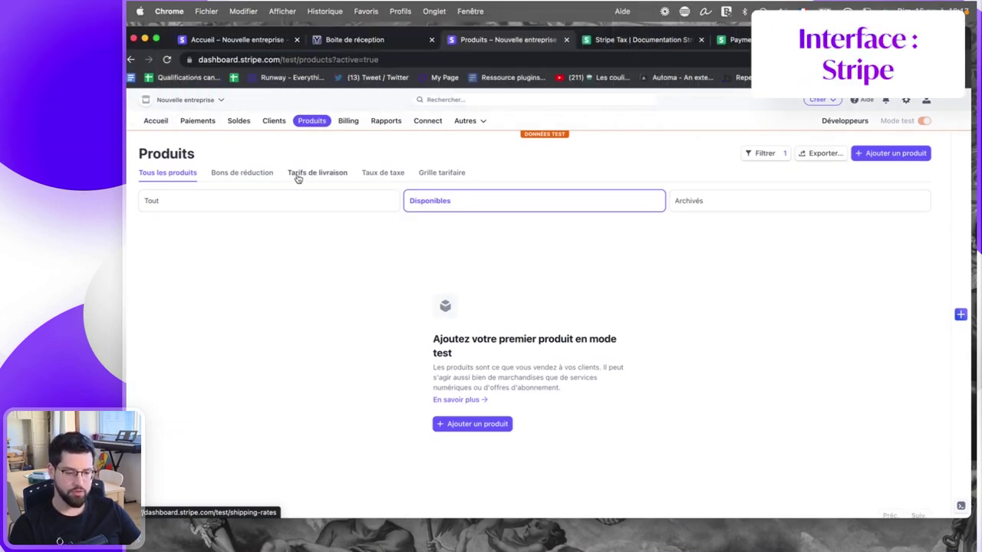
pyautogui.click(377, 173)
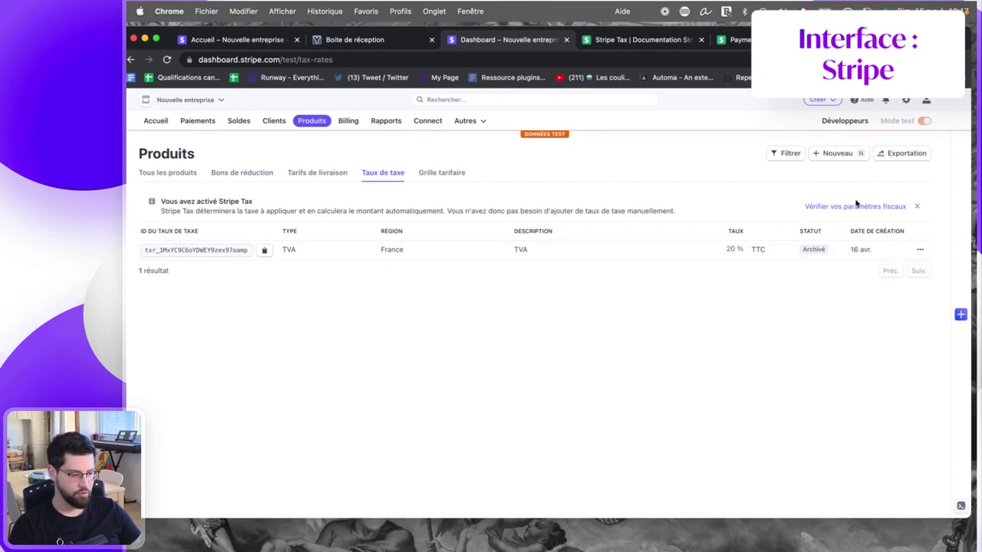
pyautogui.click(836, 154)
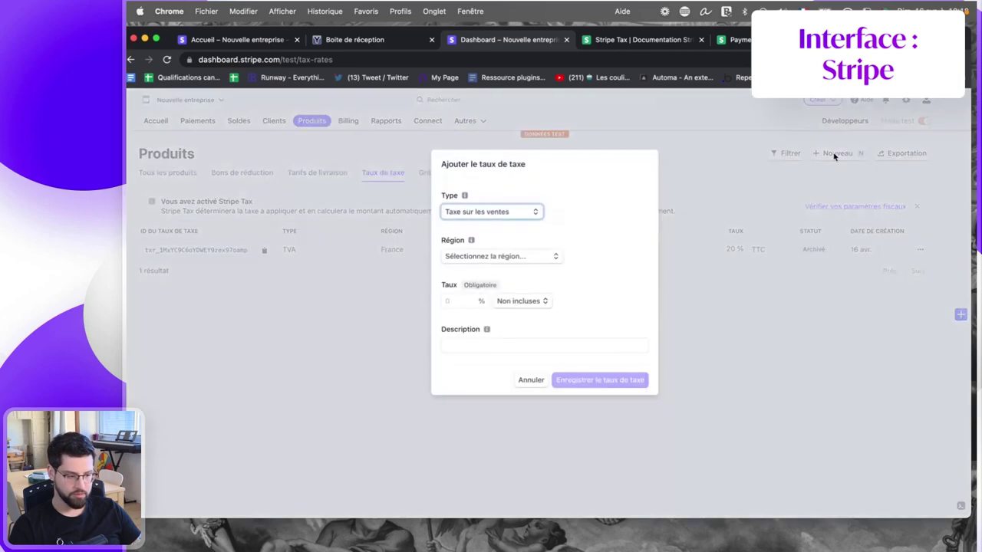
pyautogui.click(471, 218)
pyautogui.click(475, 224)
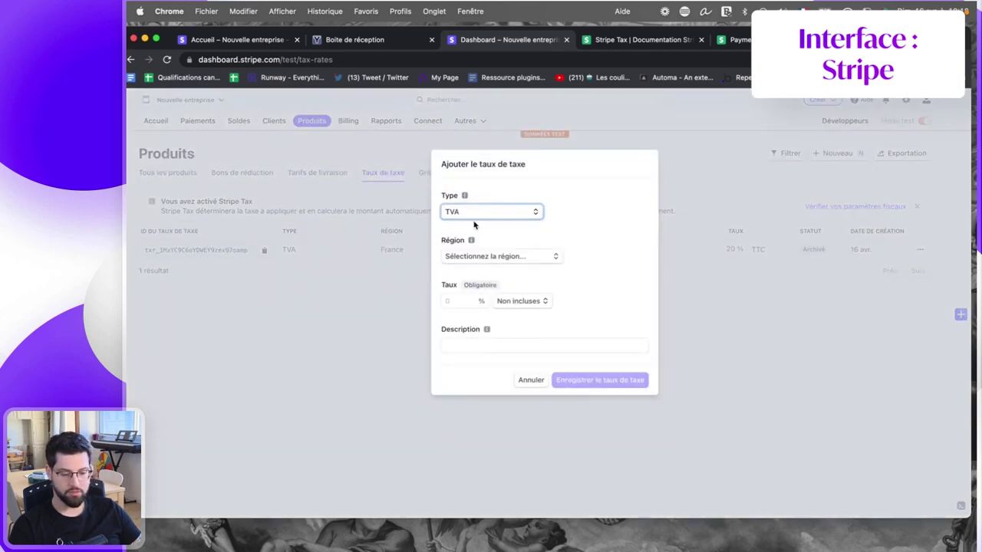
pyautogui.click(485, 256)
pyautogui.write('fra')
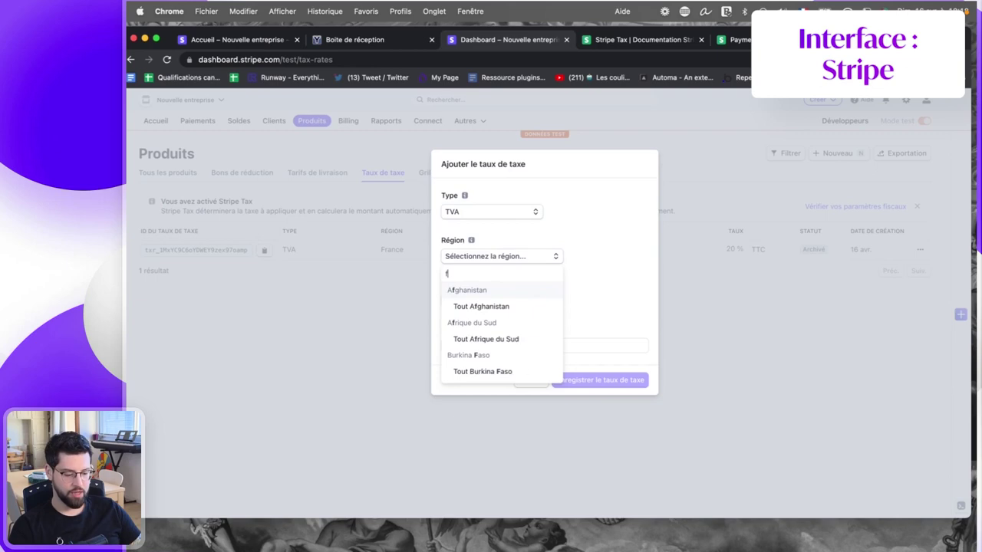
pyautogui.click(474, 306)
# Set the rate to 20% included in price, save it, and copy its ID.
pyautogui.click(465, 309)
pyautogui.write('20')
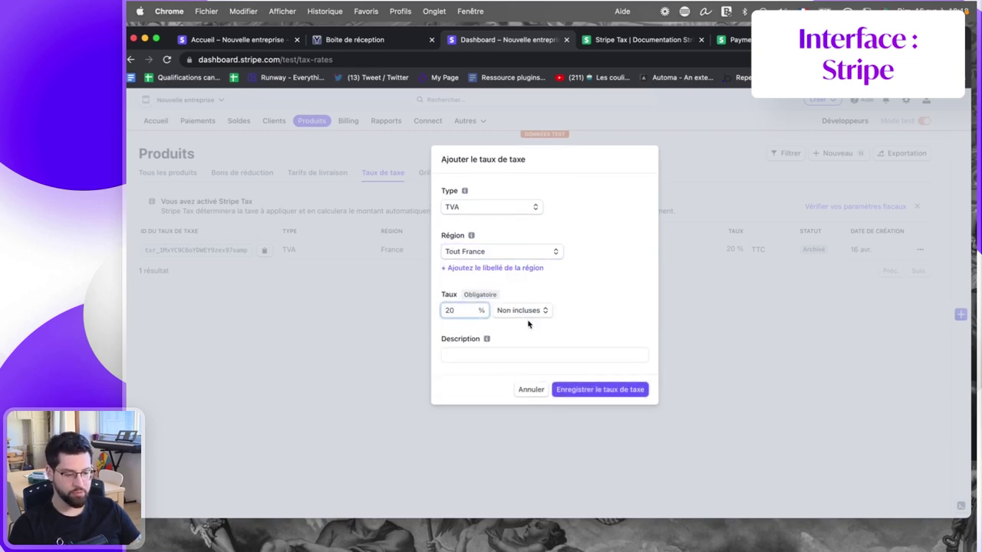
pyautogui.click(529, 314)
pyautogui.click(522, 325)
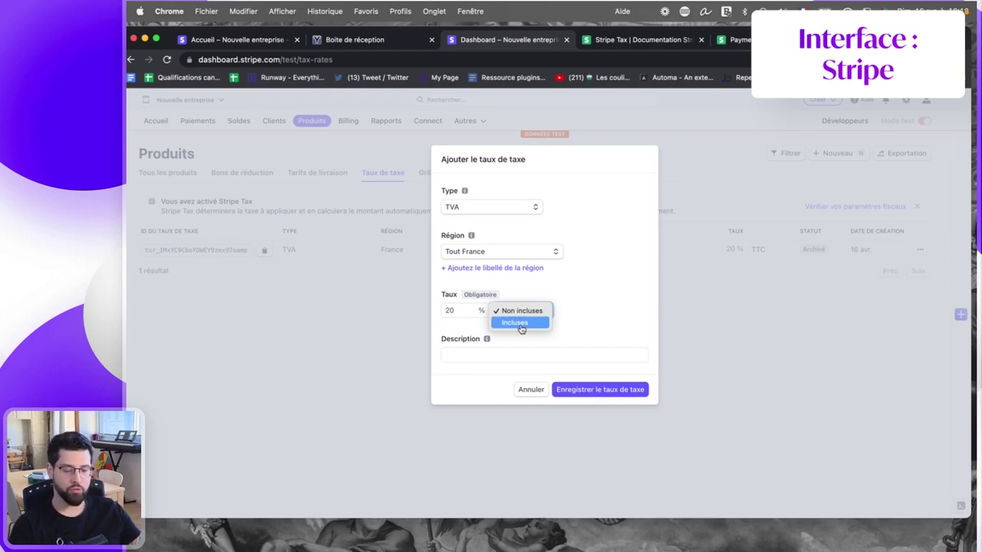
pyautogui.click(521, 323)
pyautogui.click(602, 390)
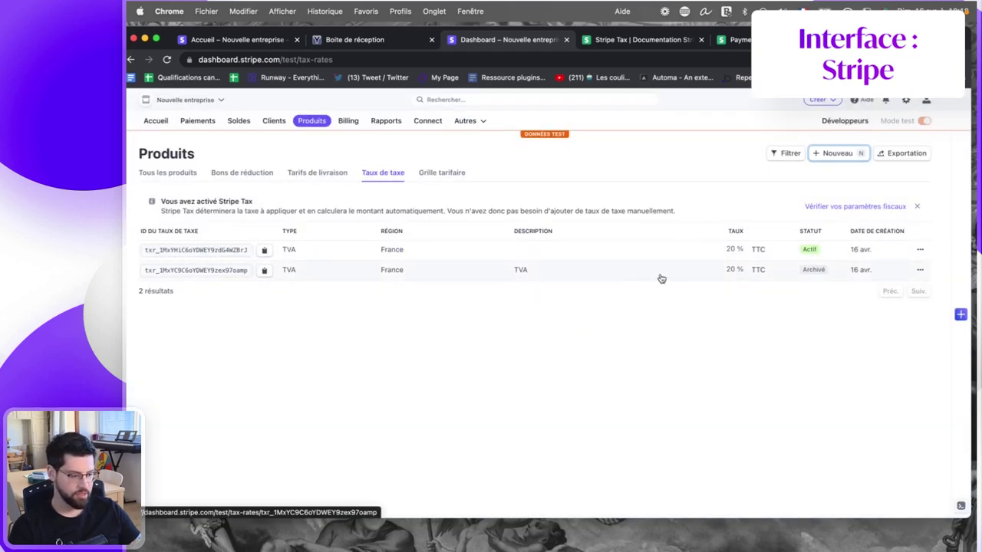
pyautogui.doubleClick(198, 249)
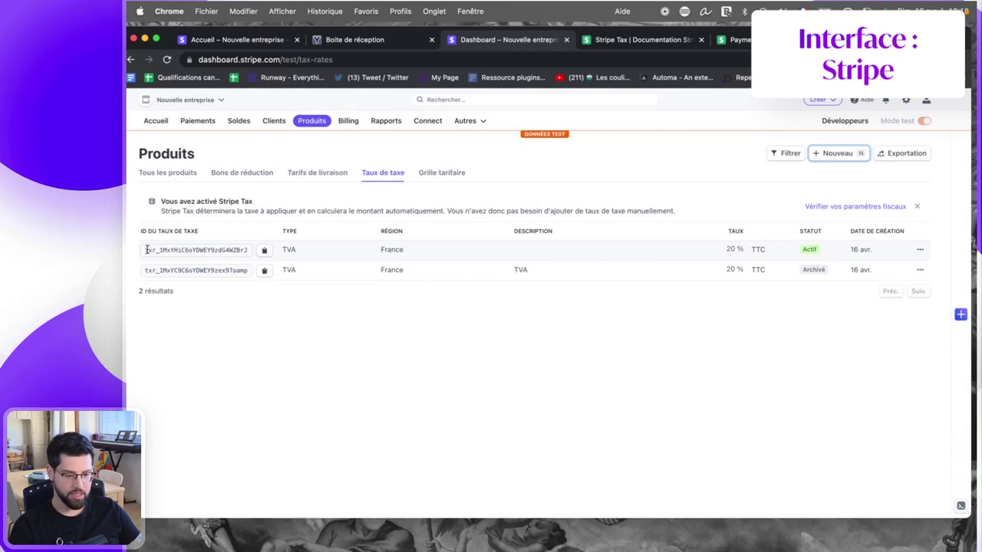
pyautogui.click(264, 250)
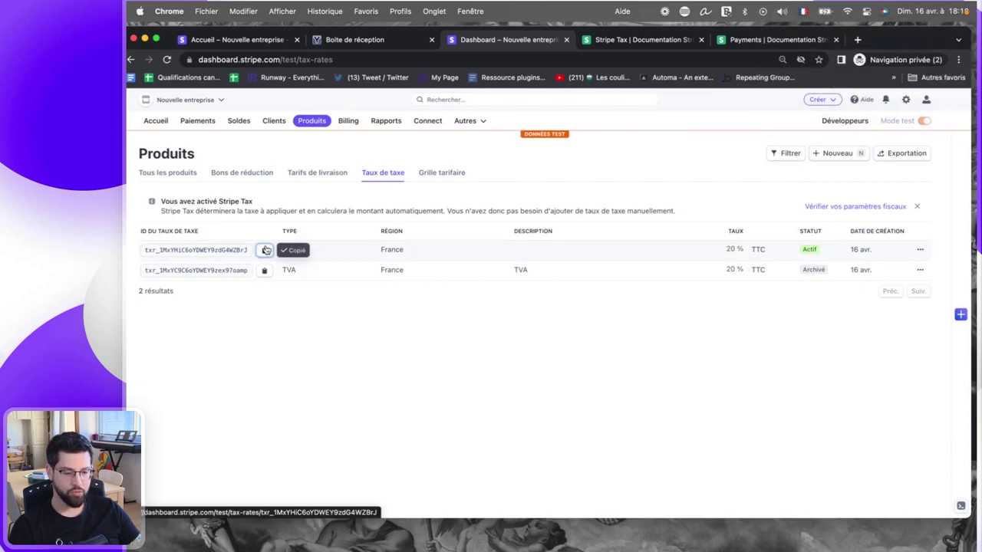
pyautogui.hotkey('ctrl', 'Left')
# Enable Add tax rate to checkout and paste the new TVA rate ID into Tax rate IDs.
pyautogui.click(733, 264)
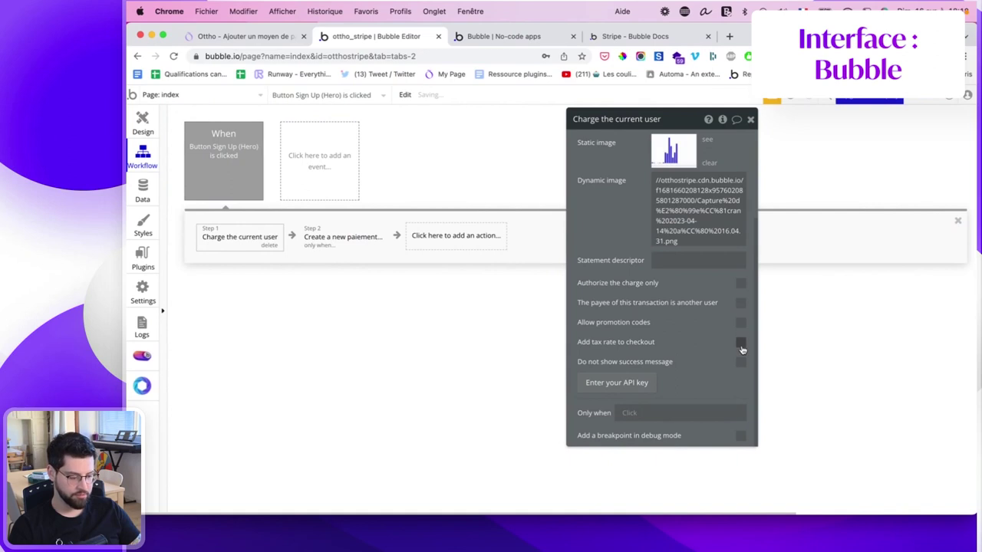
pyautogui.click(741, 343)
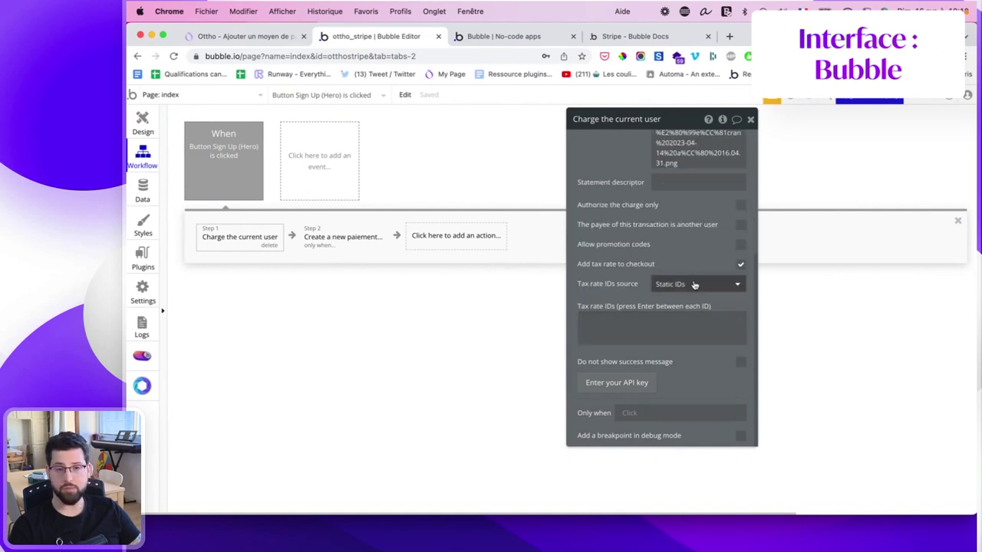
pyautogui.click(620, 319)
pyautogui.press('cmd+v')
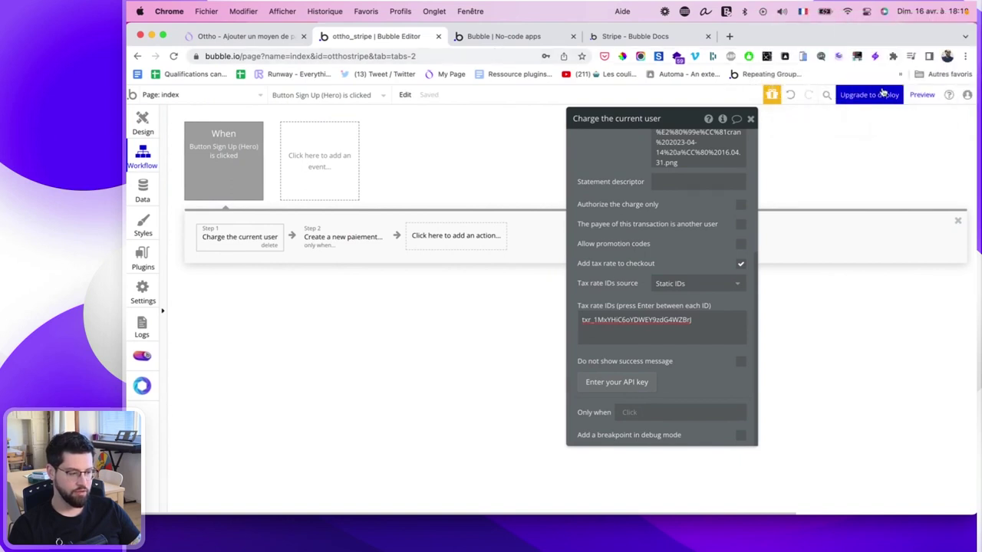
pyautogui.click(503, 36)
# Submit a 200 payment from the reloaded preview using the saved e-mail.
pyautogui.click(345, 234)
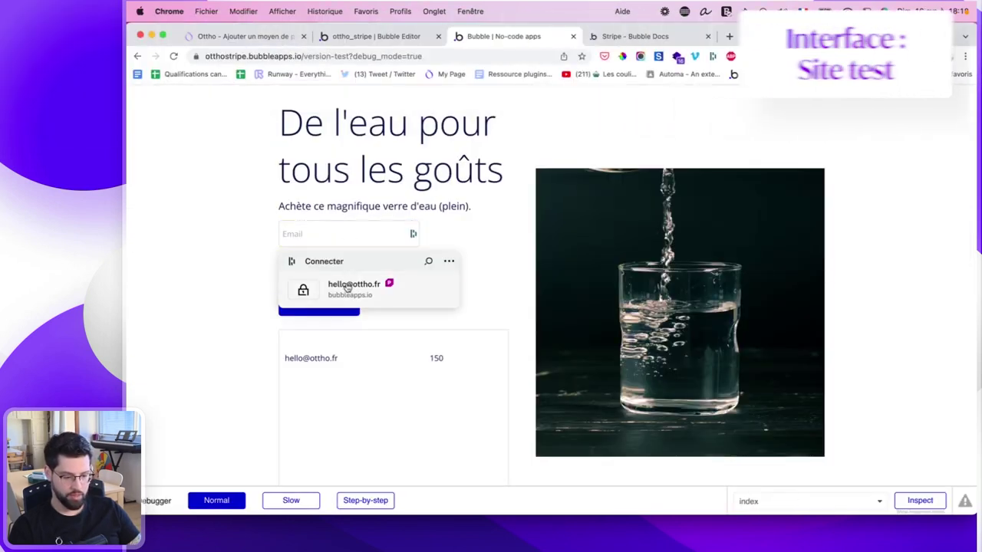
pyautogui.click(351, 284)
pyautogui.click(337, 271)
pyautogui.write('1')
pyautogui.press('BackSpace')
pyautogui.write('200')
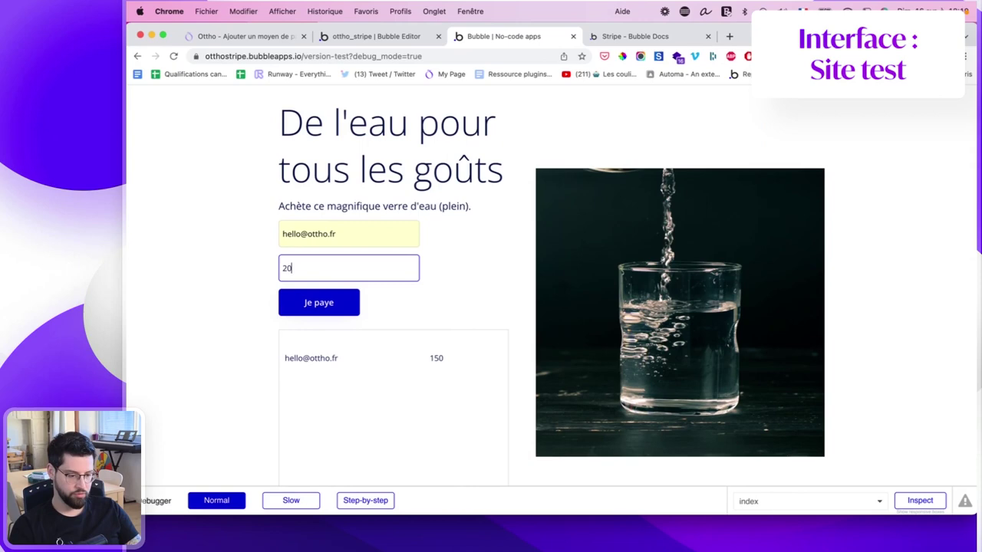
pyautogui.click(317, 308)
# Pay the €200.00 order with €33.33 TVA included and dismiss the success alert.
pyautogui.moveTo(324, 333); pyautogui.dragTo(506, 333)
pyautogui.click(549, 404)
pyautogui.click(787, 287)
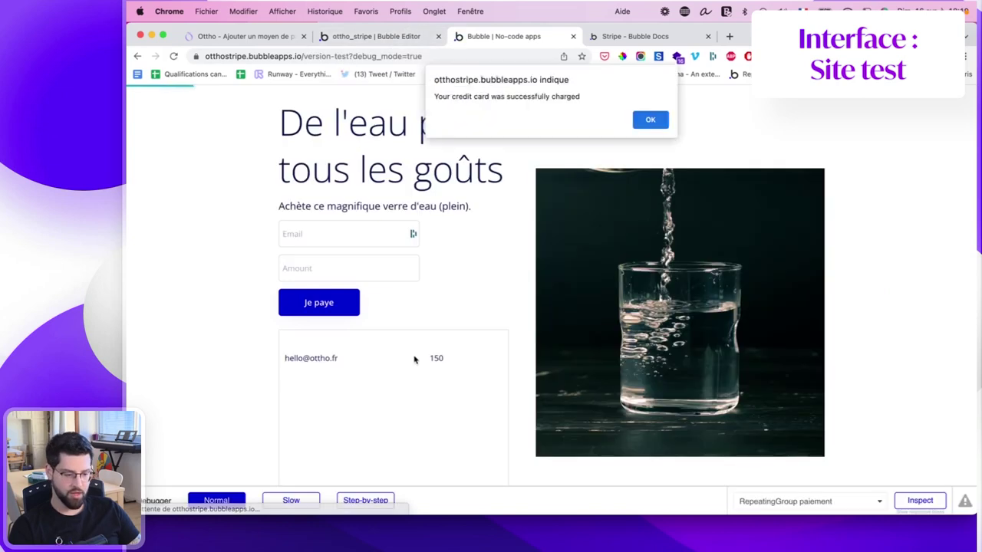
pyautogui.click(645, 117)
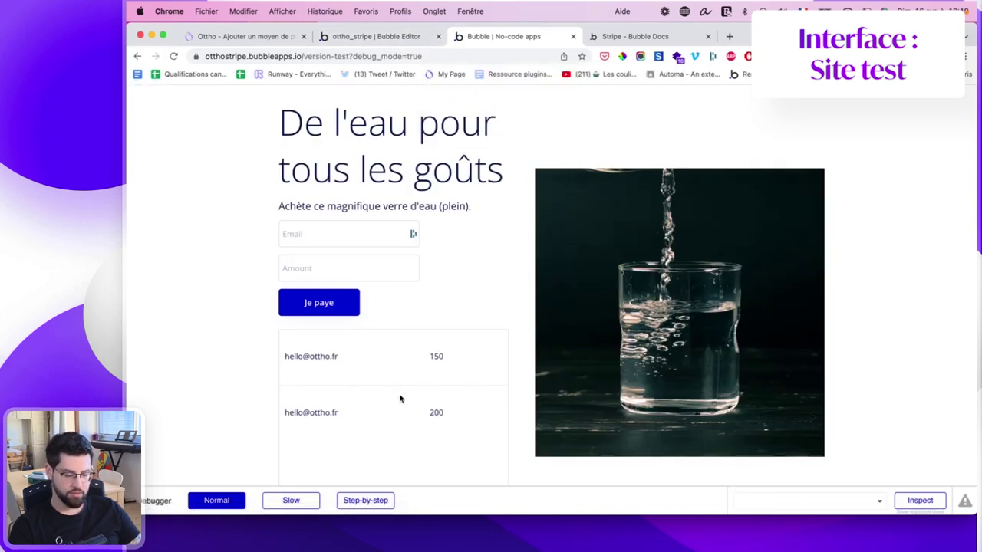
pyautogui.scroll(-1, 442, 365)
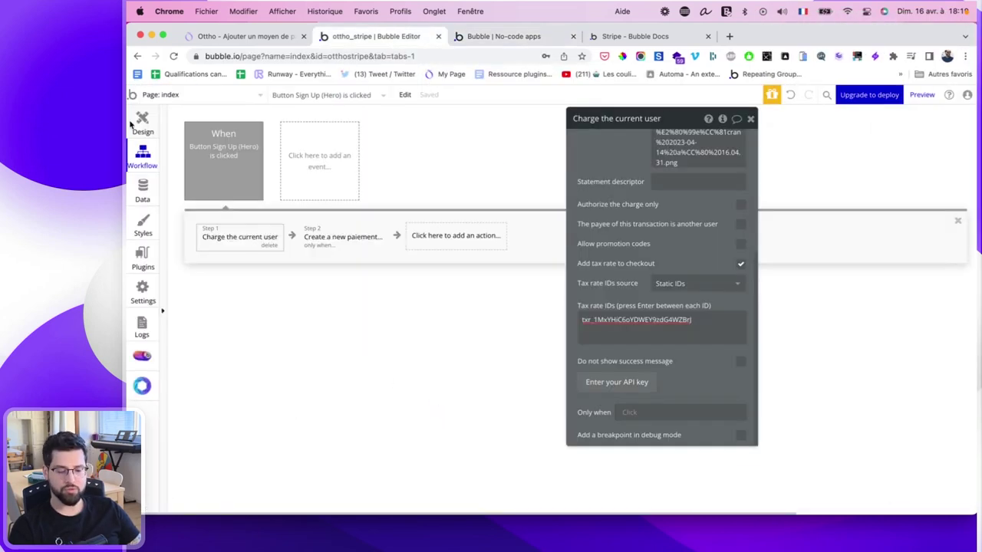
# Remove '/ 100' from the amount text's expression and see the preview list 15000.
pyautogui.click(142, 123)
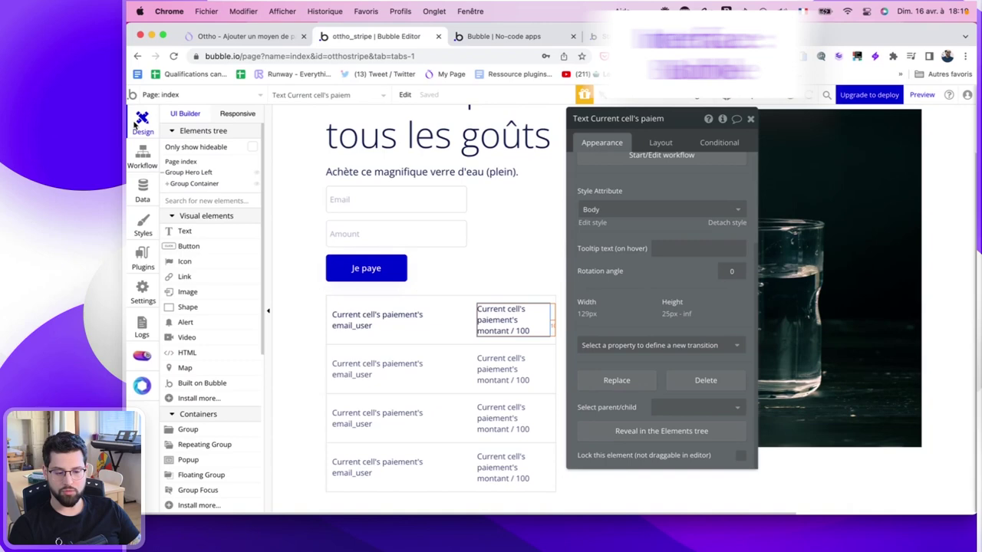
pyautogui.click(661, 143)
pyautogui.click(602, 143)
pyautogui.click(707, 169)
pyautogui.press('BackSpace')
pyautogui.press('BackSpace')
pyautogui.press('BackSpace')
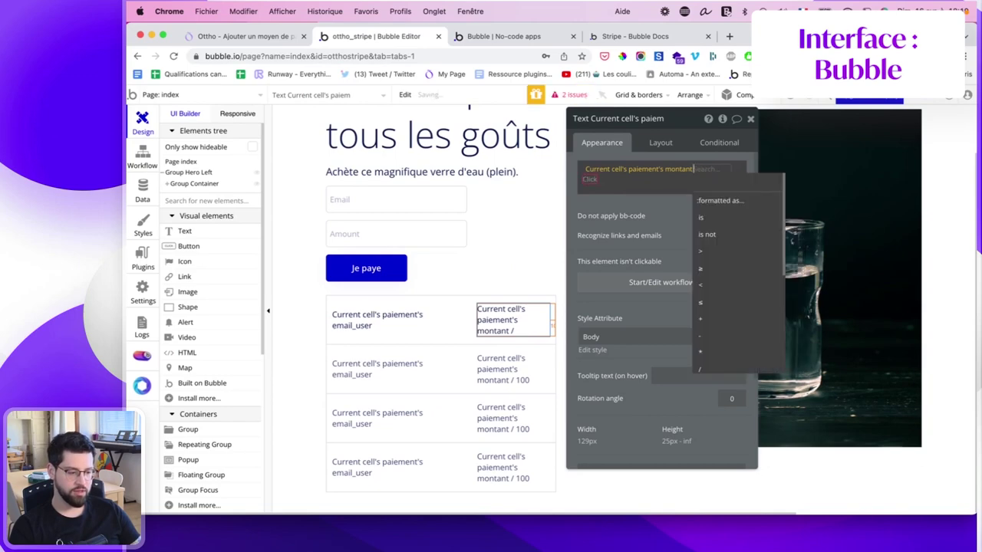
pyautogui.click(666, 209)
pyautogui.click(699, 162)
pyautogui.press('BackSpace')
pyautogui.press('BackSpace')
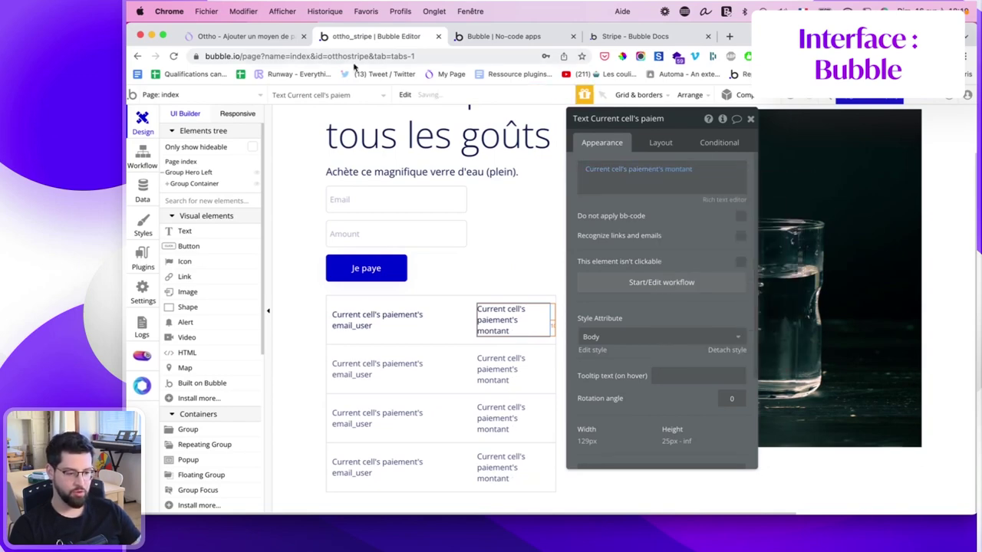
pyautogui.click(478, 36)
pyautogui.click(412, 103)
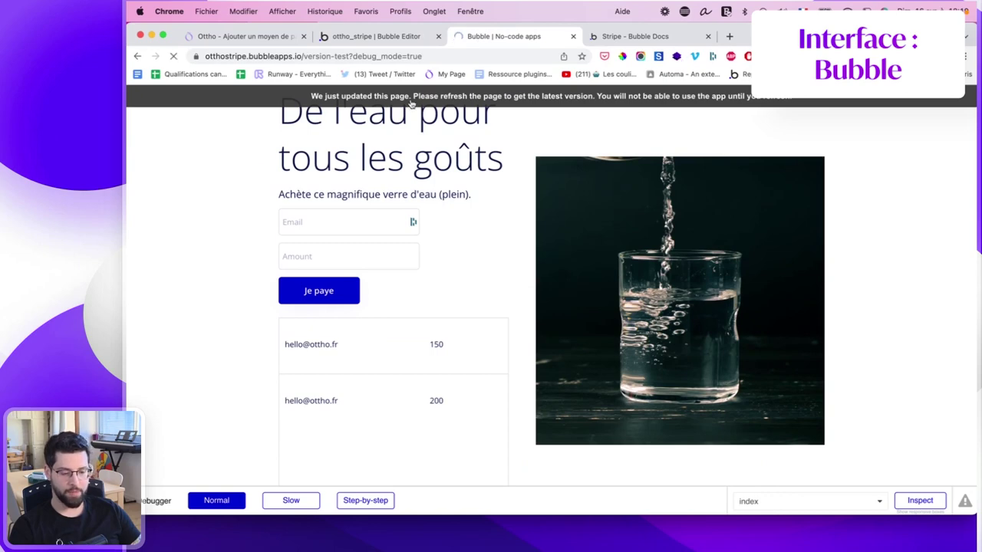
pyautogui.moveTo(428, 297); pyautogui.dragTo(476, 296)
pyautogui.click(427, 320)
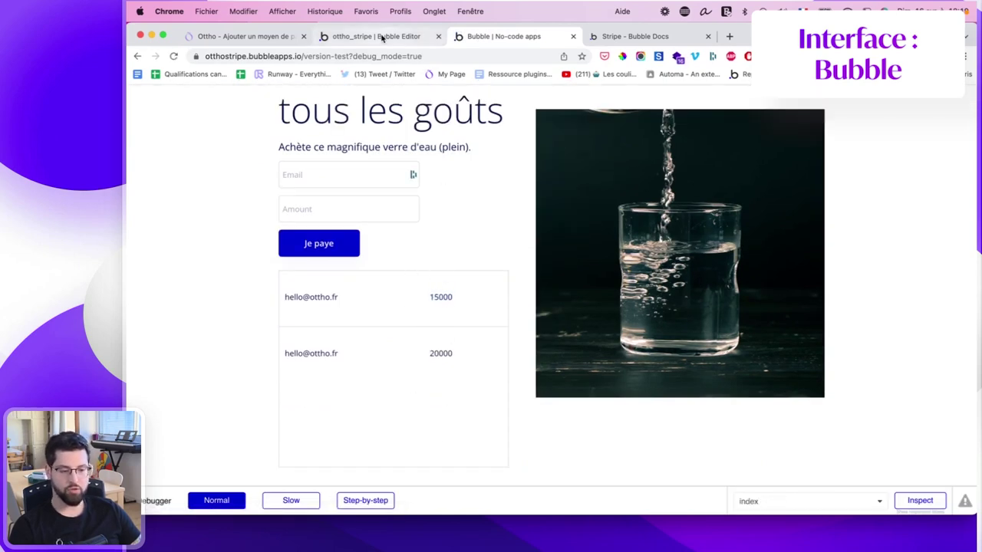
# Re-add '/ 100' to the amount expression from the operator list and reload the preview.
pyautogui.click(382, 36)
pyautogui.click(707, 170)
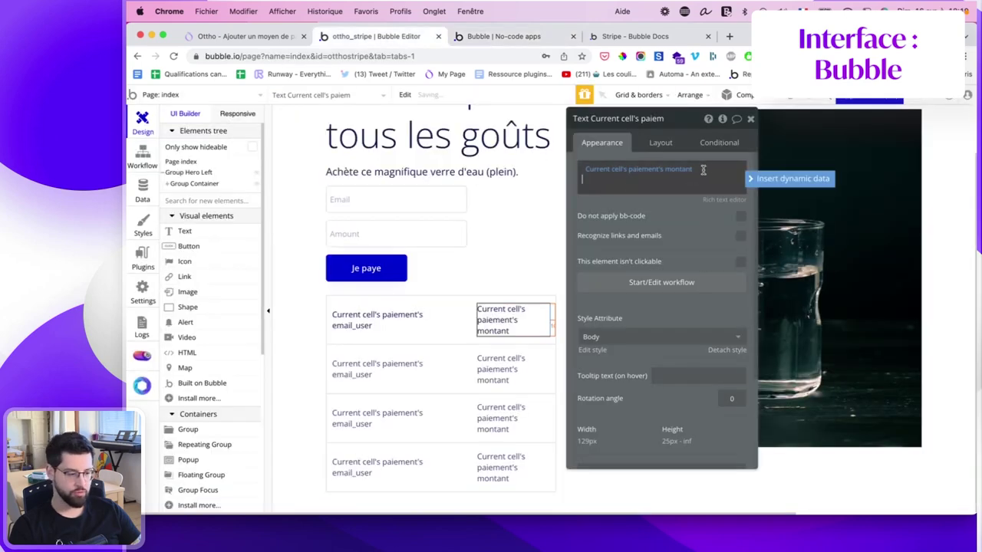
pyautogui.click(702, 169)
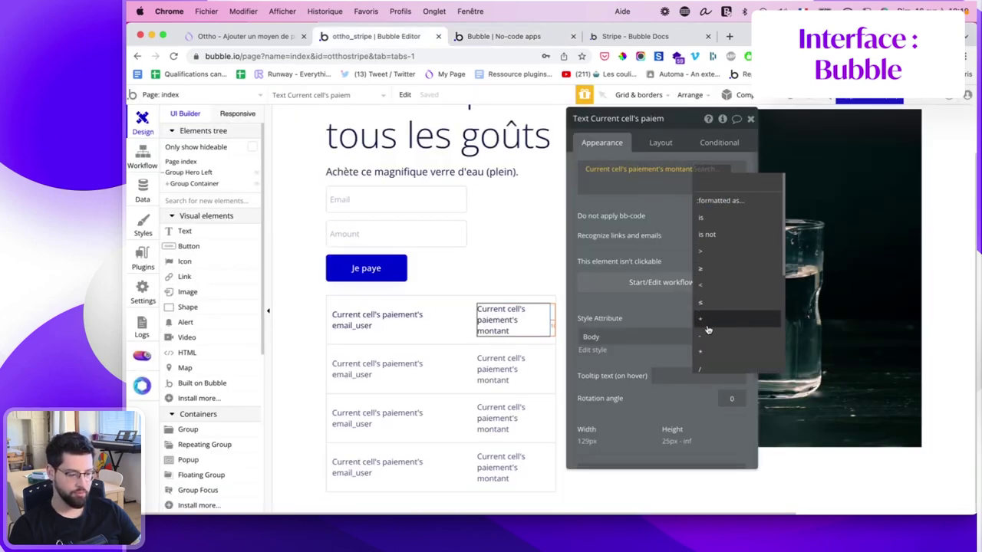
pyautogui.scroll(-1, 707, 345)
pyautogui.click(703, 351)
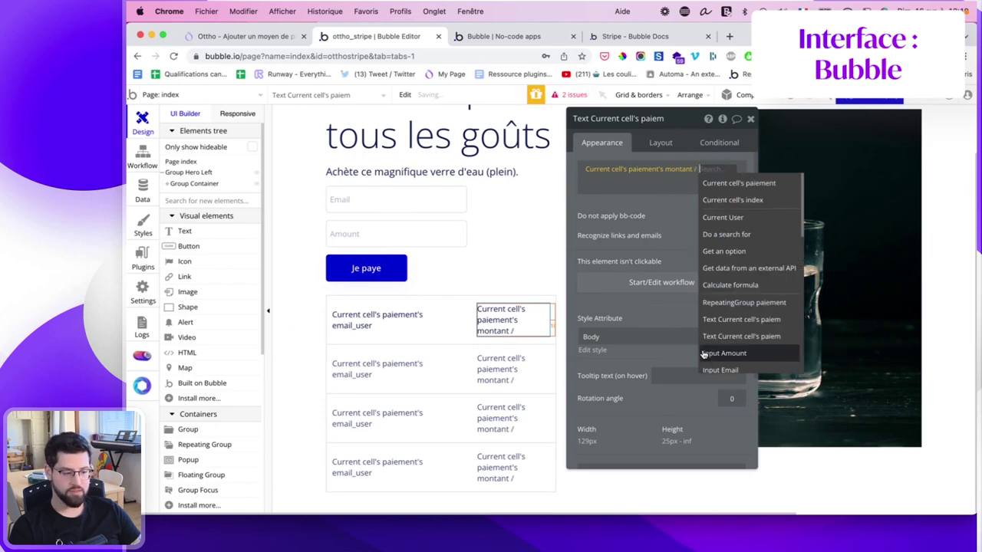
pyautogui.write('100')
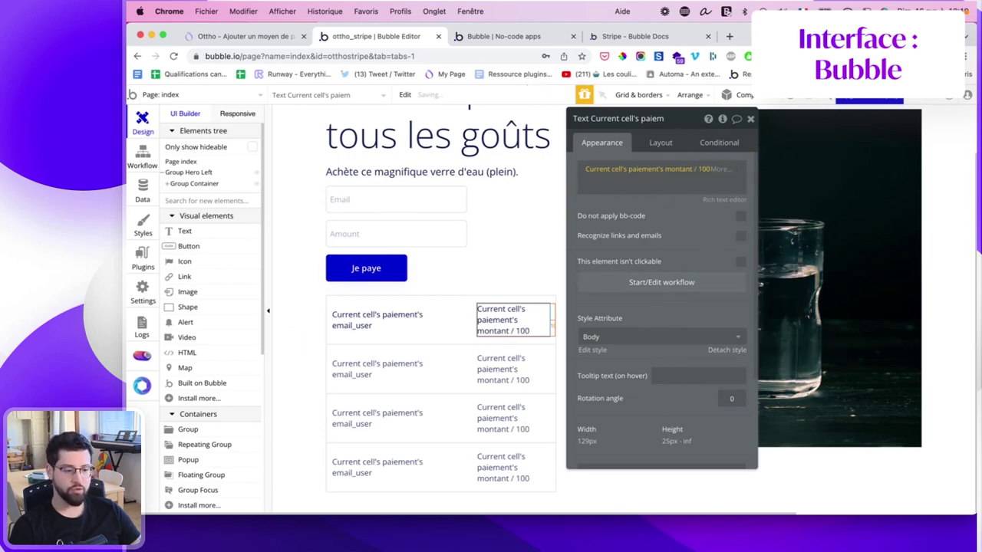
pyautogui.click(504, 37)
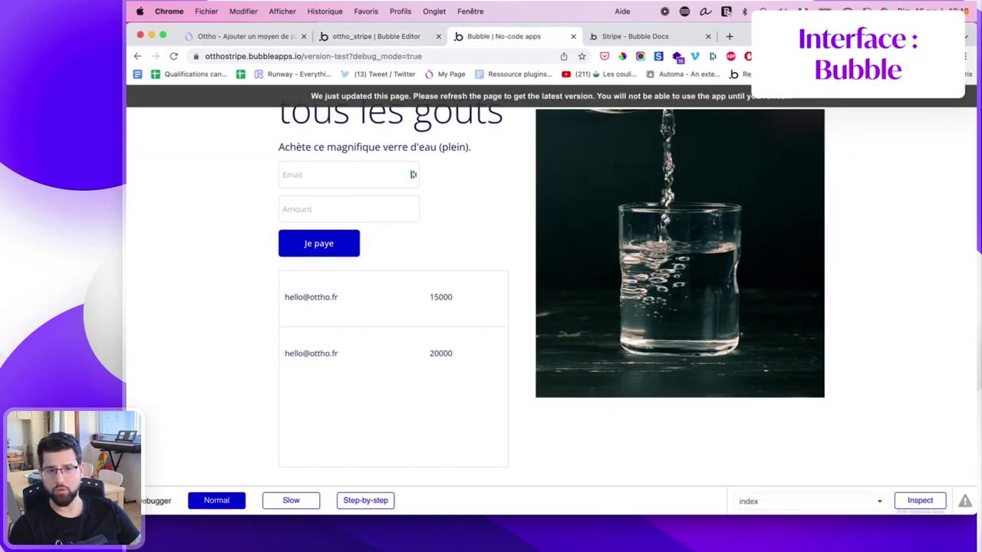
pyautogui.press('super+r')
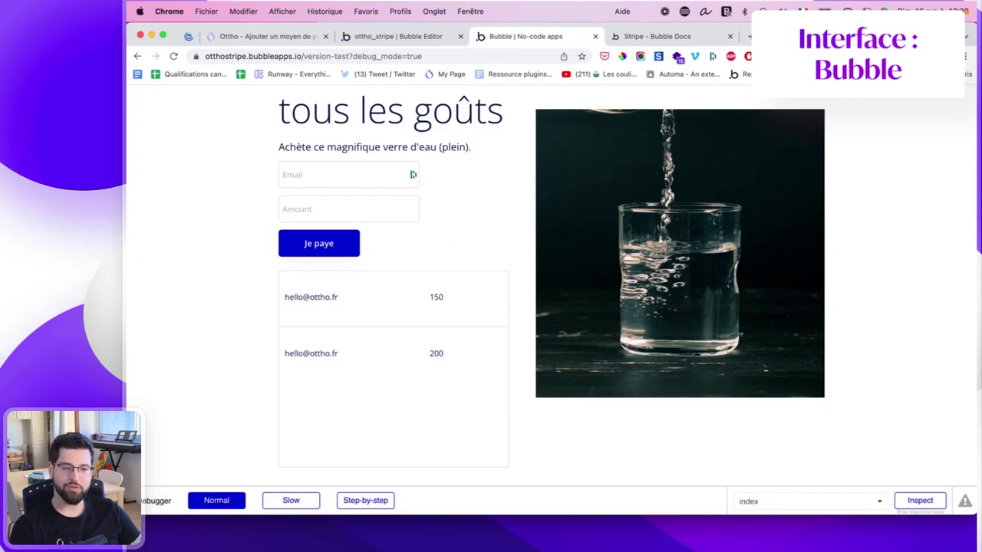